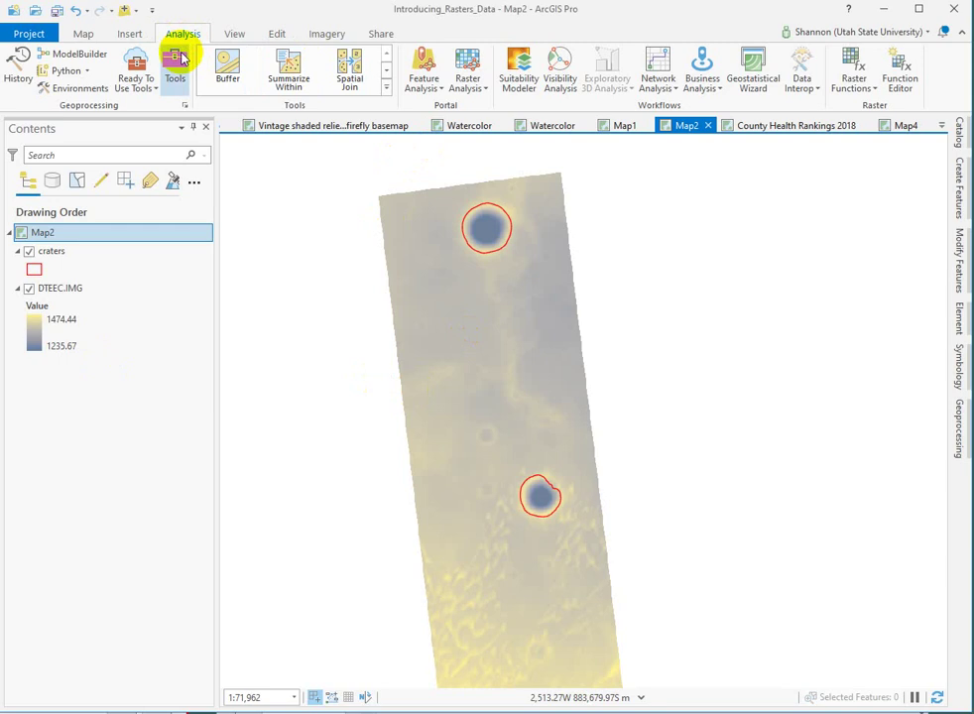
{"action": "left_click", "coordinate": [174, 70]}
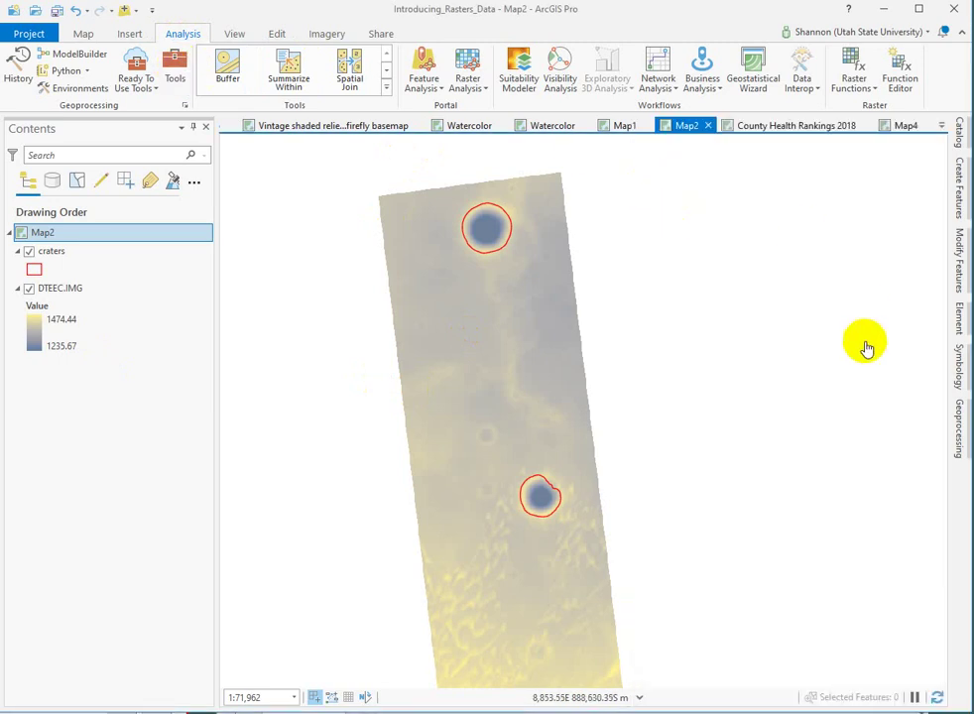
{"action": "left_click", "coordinate": [957, 429]}
{"action": "double_click", "coordinate": [680, 155]}
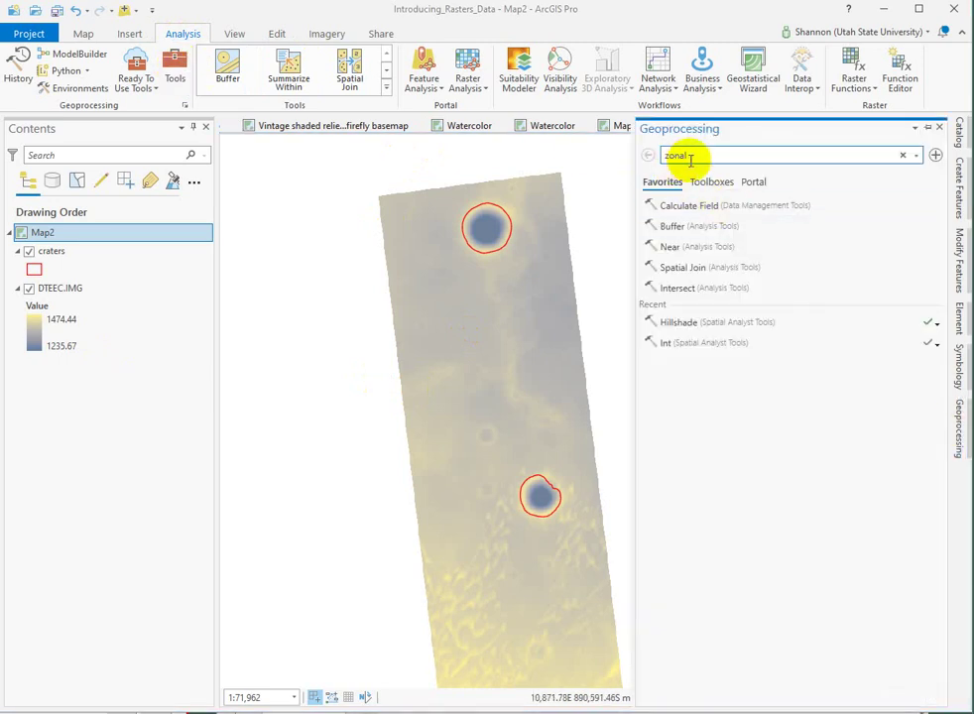
{"action": "type", "text": "hills"}
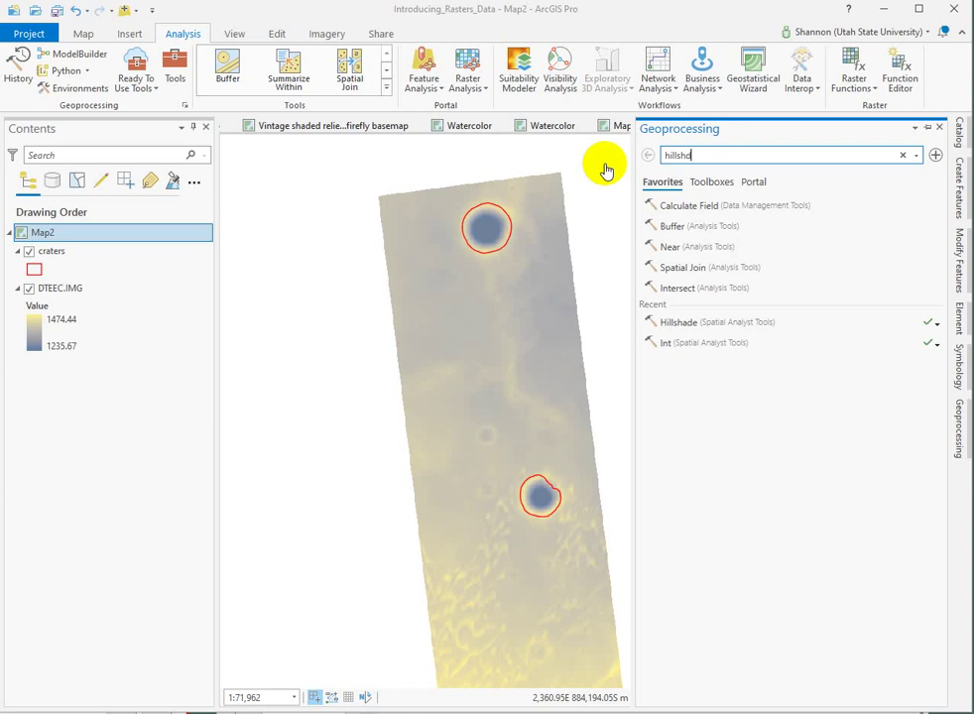
{"action": "type", "text": "hade"}
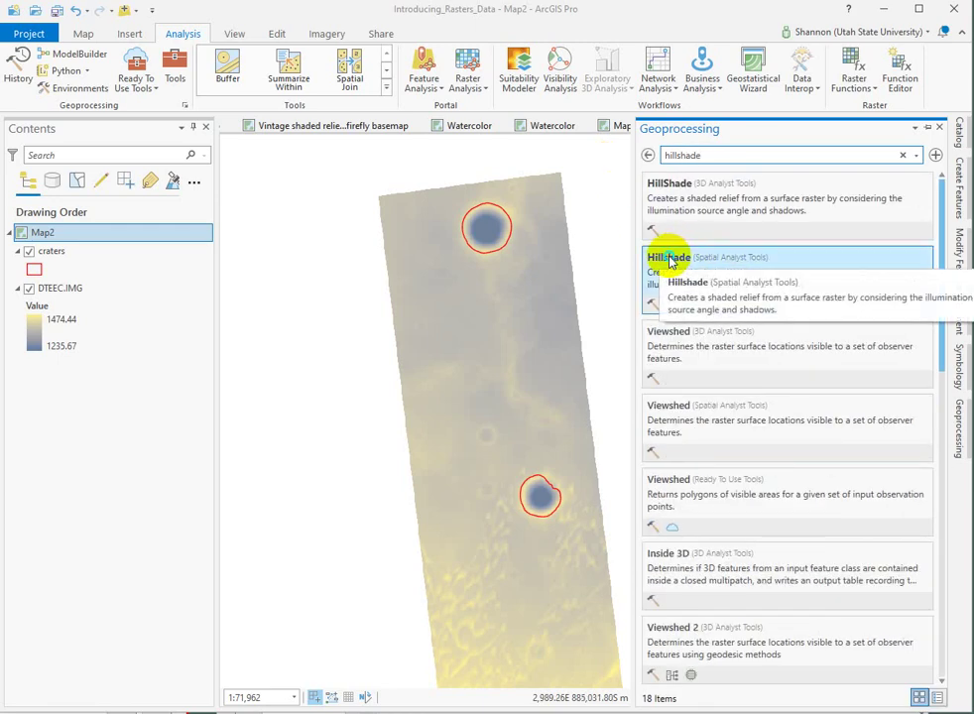
{"action": "right_click", "coordinate": [666, 259]}
{"action": "left_click", "coordinate": [670, 257]}
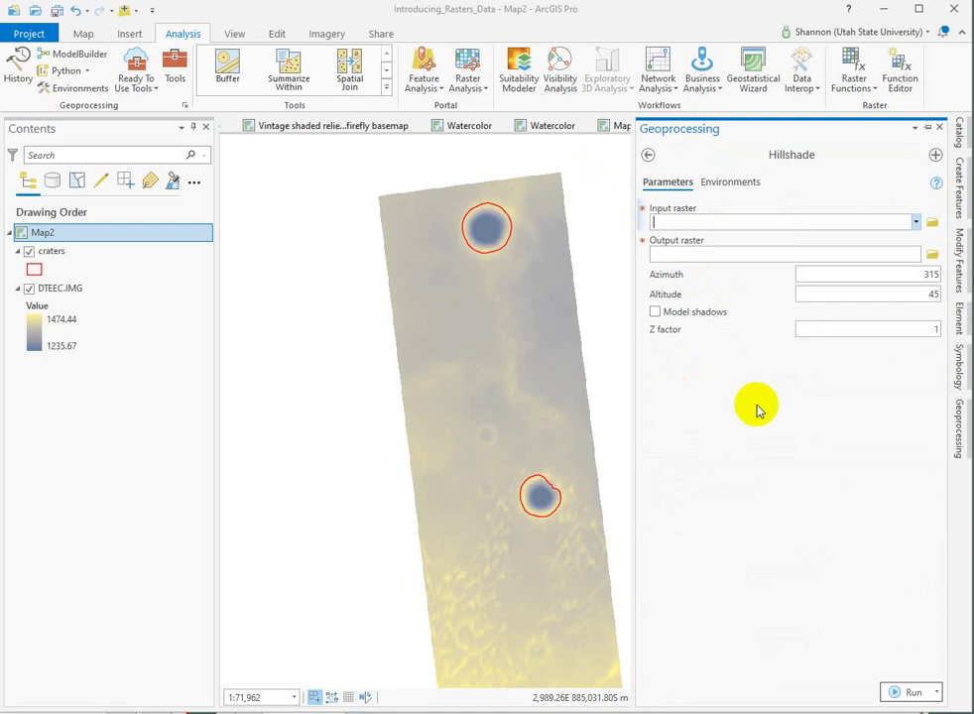
{"action": "left_click", "coordinate": [916, 223]}
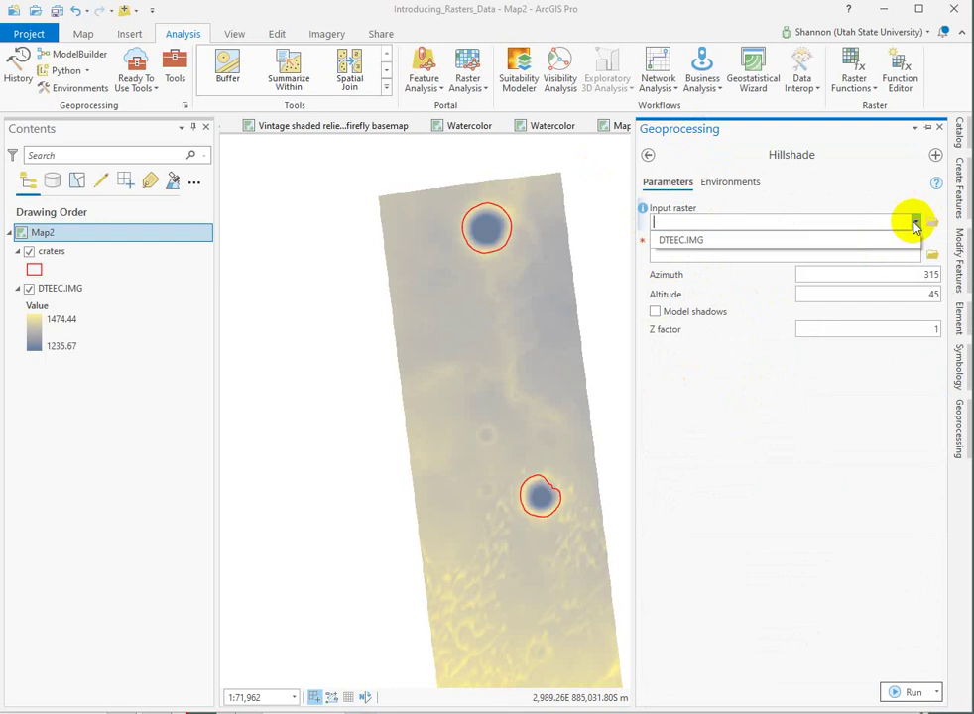
{"action": "left_click", "coordinate": [665, 243]}
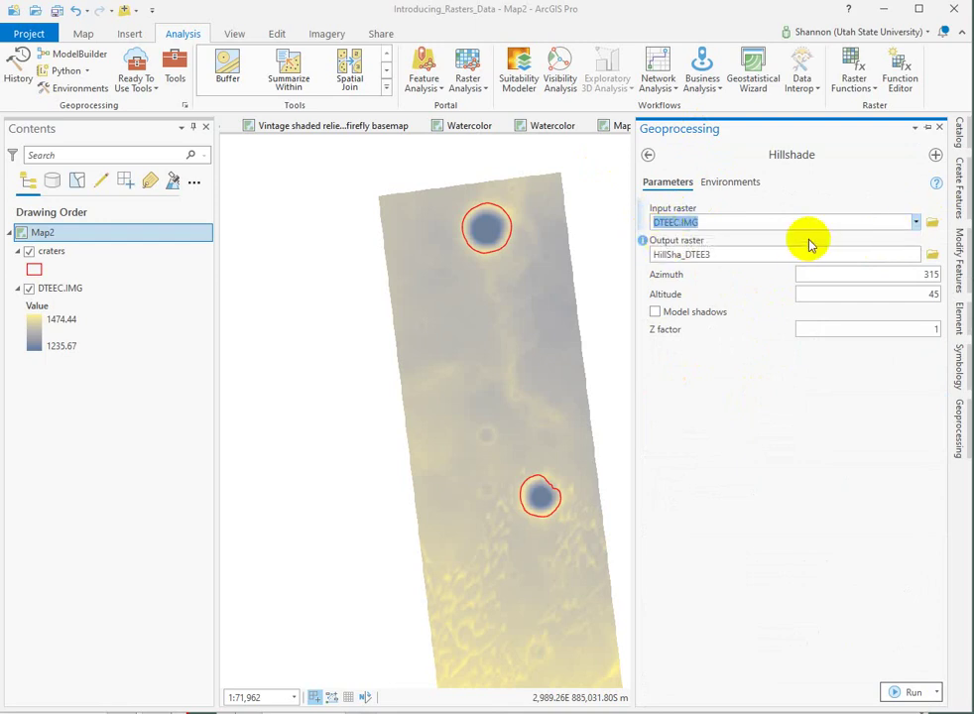
{"action": "left_click", "coordinate": [932, 255]}
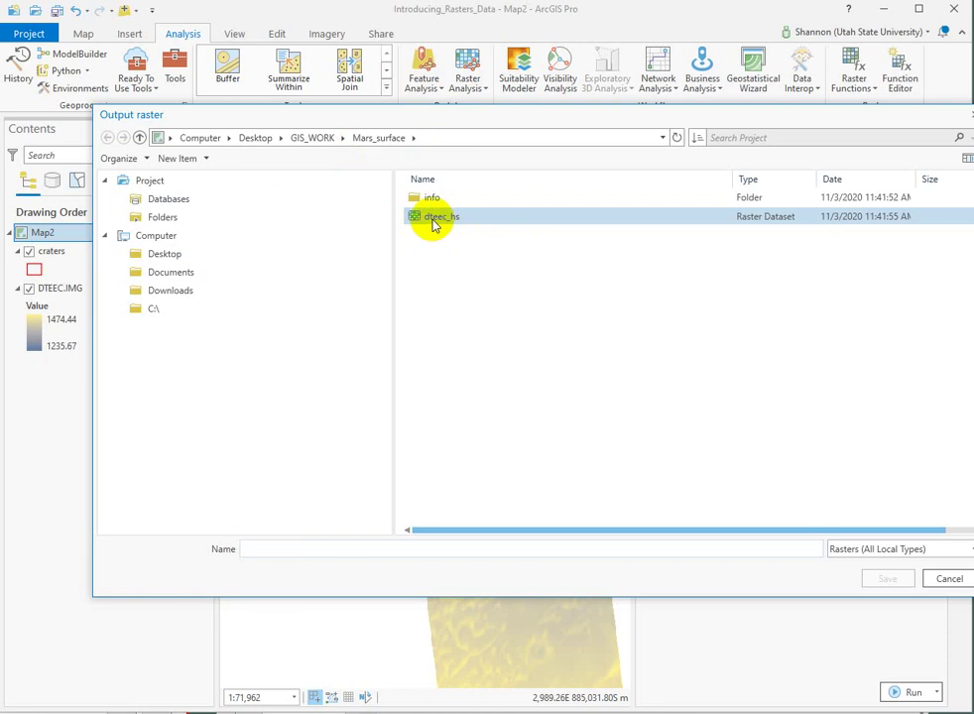
{"action": "left_click", "coordinate": [948, 579]}
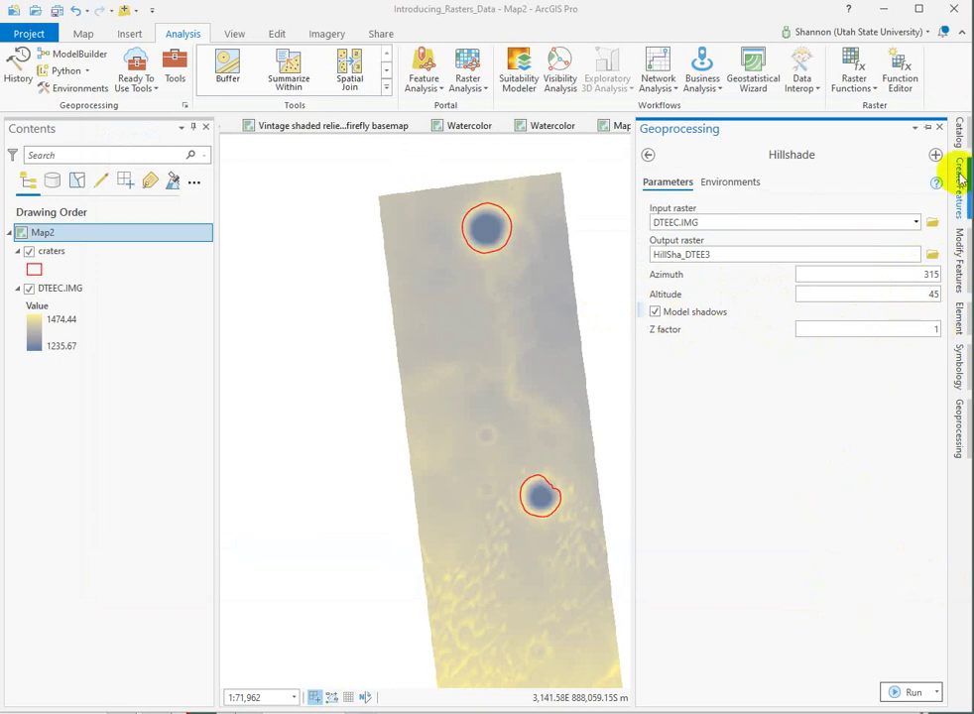
{"action": "left_click", "coordinate": [939, 127]}
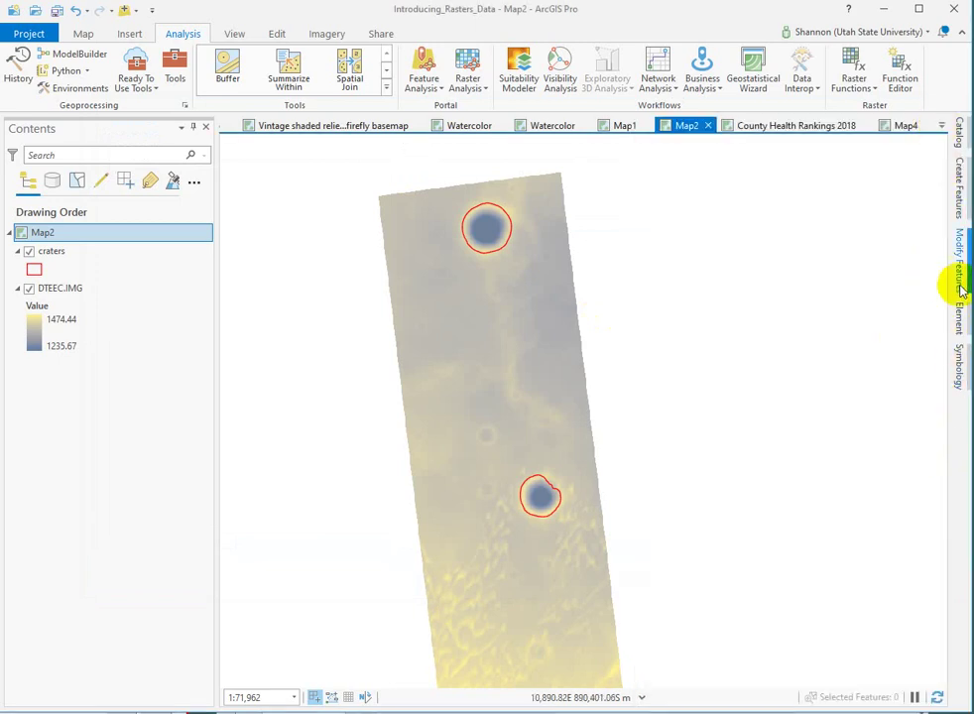
Step: Add the dteec_hs raster from Desktop > GIS_WORK > Mars_surface to Map2
{"action": "left_click", "coordinate": [958, 139]}
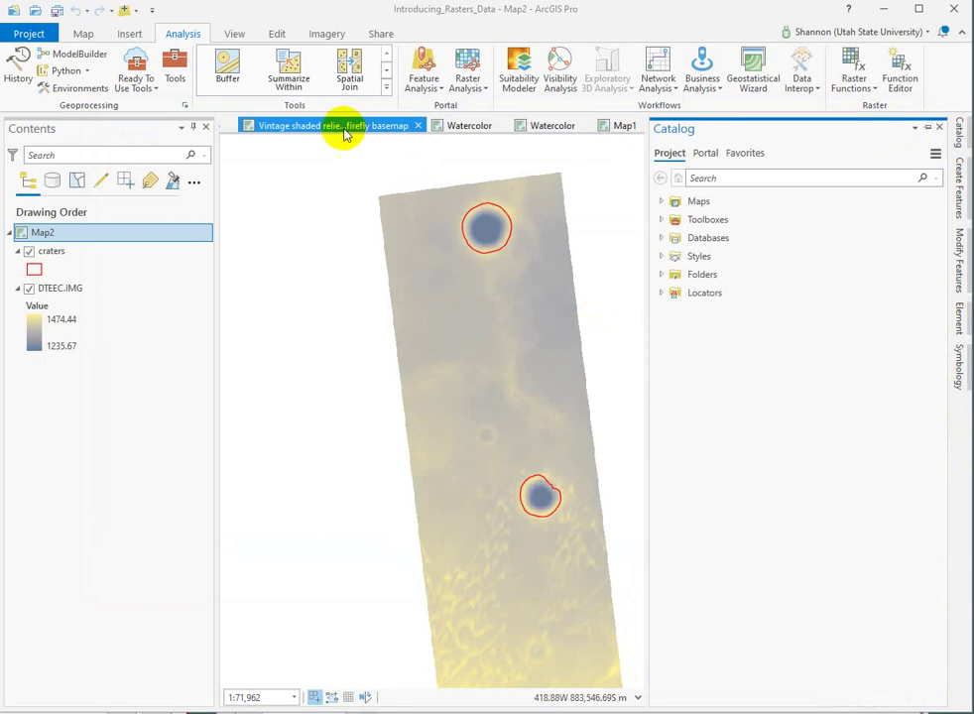
{"action": "left_click", "coordinate": [87, 34]}
{"action": "left_click", "coordinate": [312, 65]}
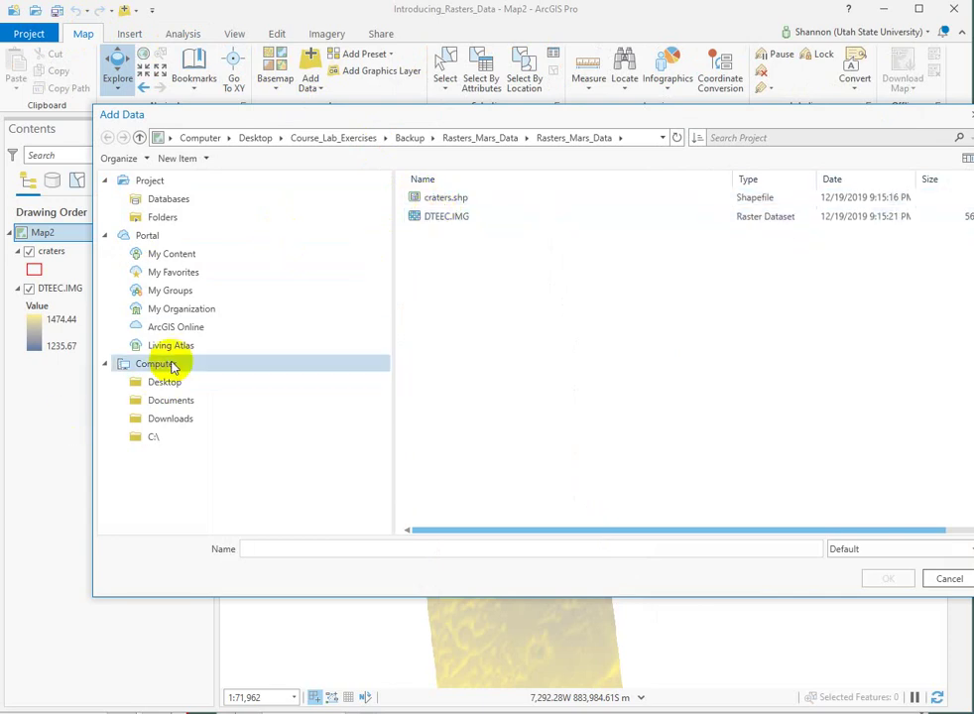
{"action": "left_click", "coordinate": [158, 382]}
{"action": "left_click", "coordinate": [446, 488]}
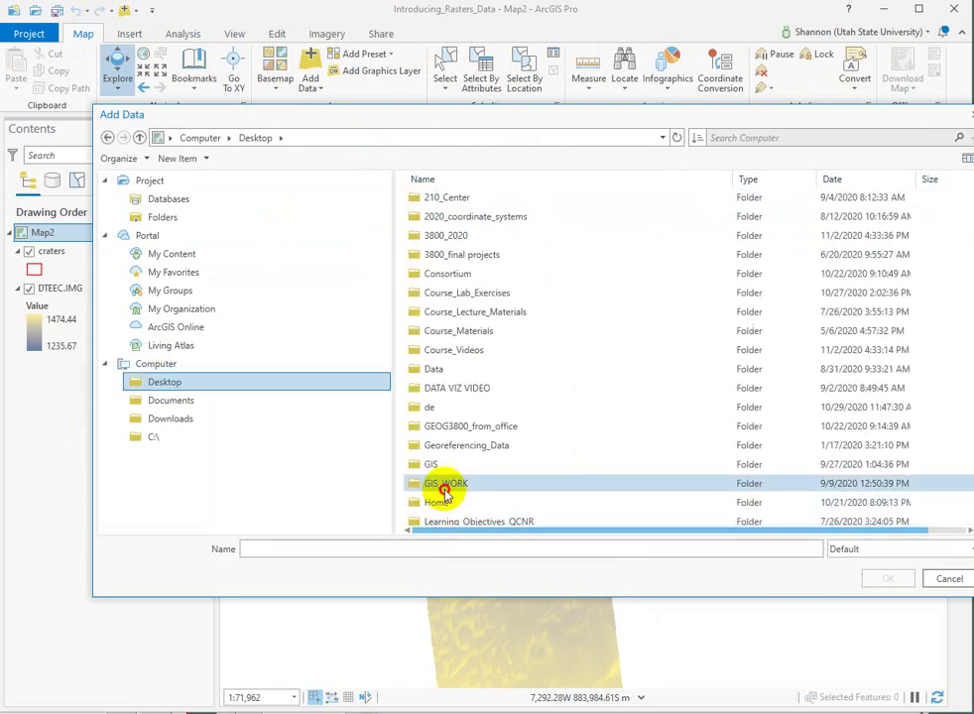
{"action": "double_click", "coordinate": [446, 486]}
{"action": "double_click", "coordinate": [445, 253]}
{"action": "left_click", "coordinate": [433, 222]}
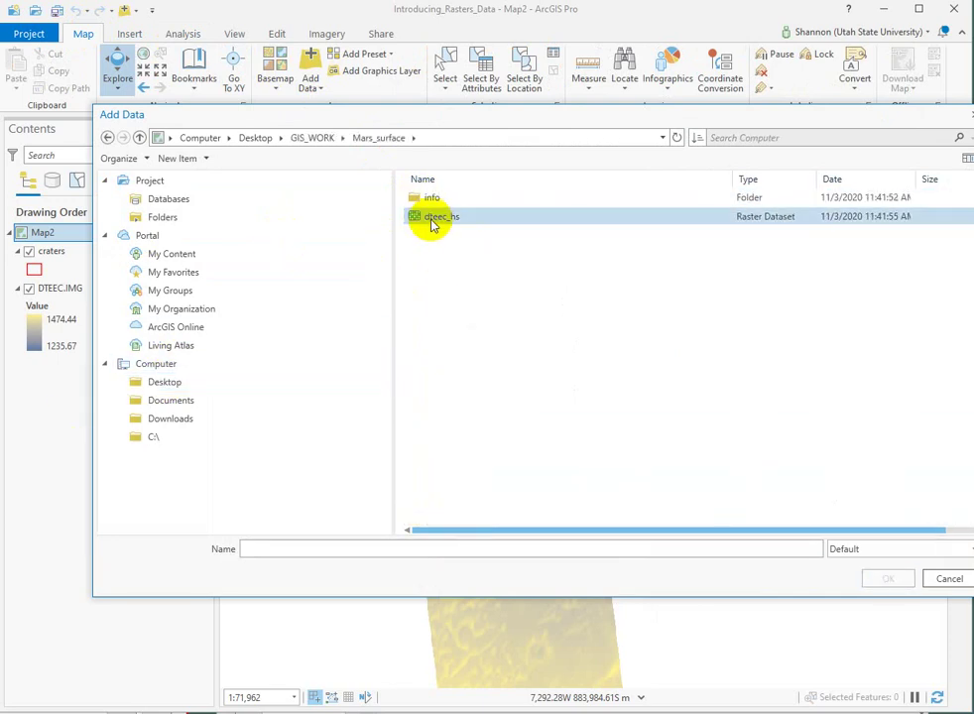
{"action": "left_click", "coordinate": [890, 578]}
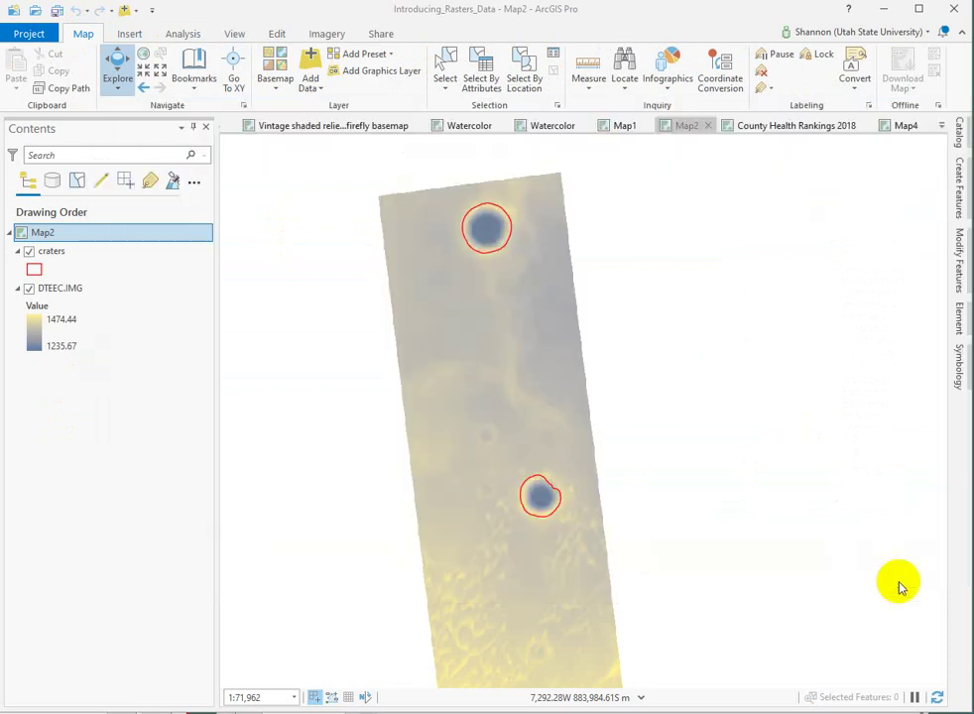
Step: Build pyramids for DTEEC_hs, then zoom and pan onto the outlined crater
{"action": "left_click", "coordinate": [507, 412]}
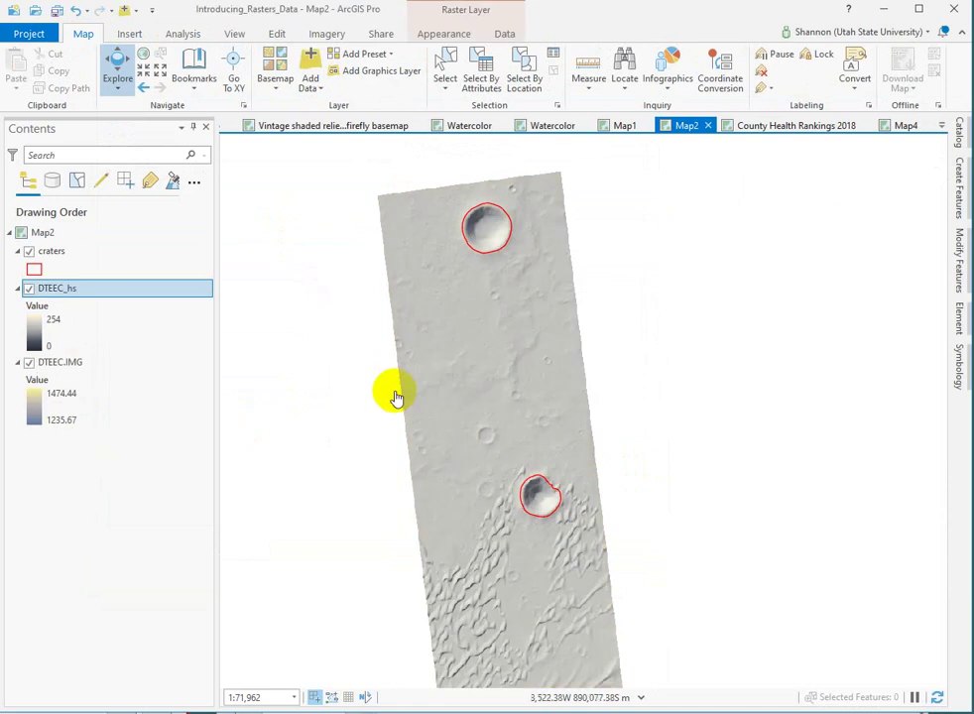
{"action": "scroll", "coordinate": [506, 519], "scroll_direction": "up", "scroll_amount": 5}
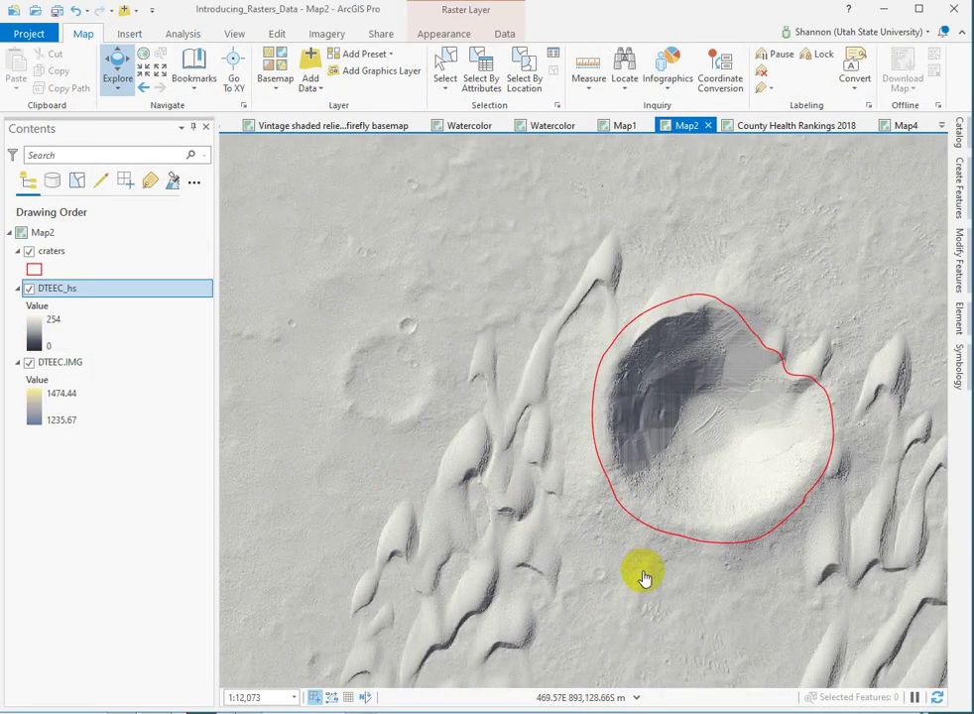
{"action": "left_click_drag", "start_coordinate": [644, 575], "coordinate": [547, 480]}
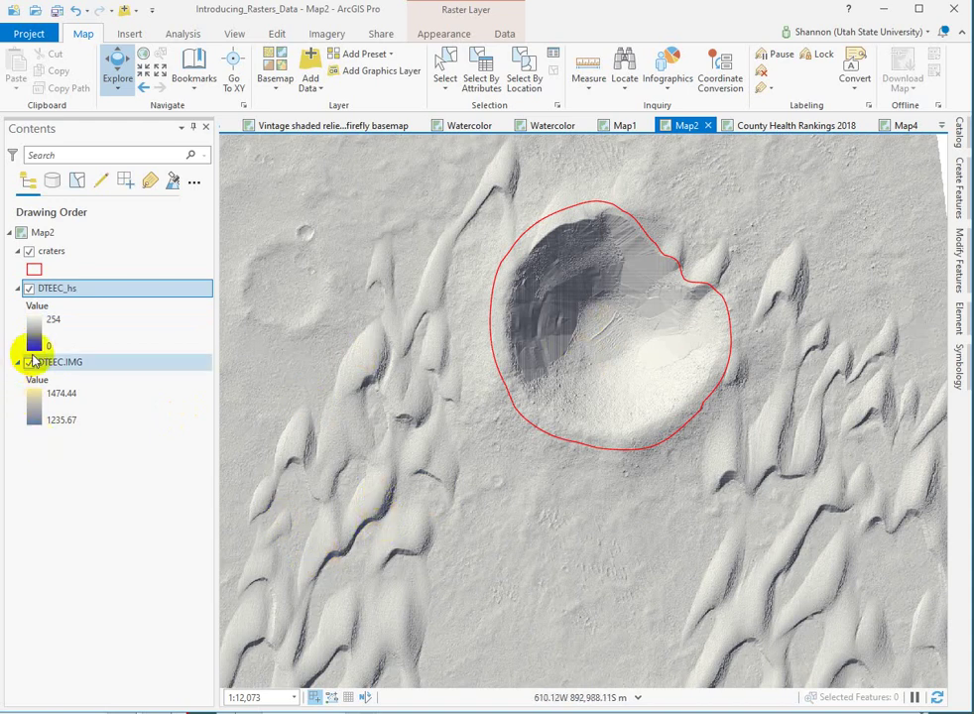
{"action": "left_click", "coordinate": [31, 332]}
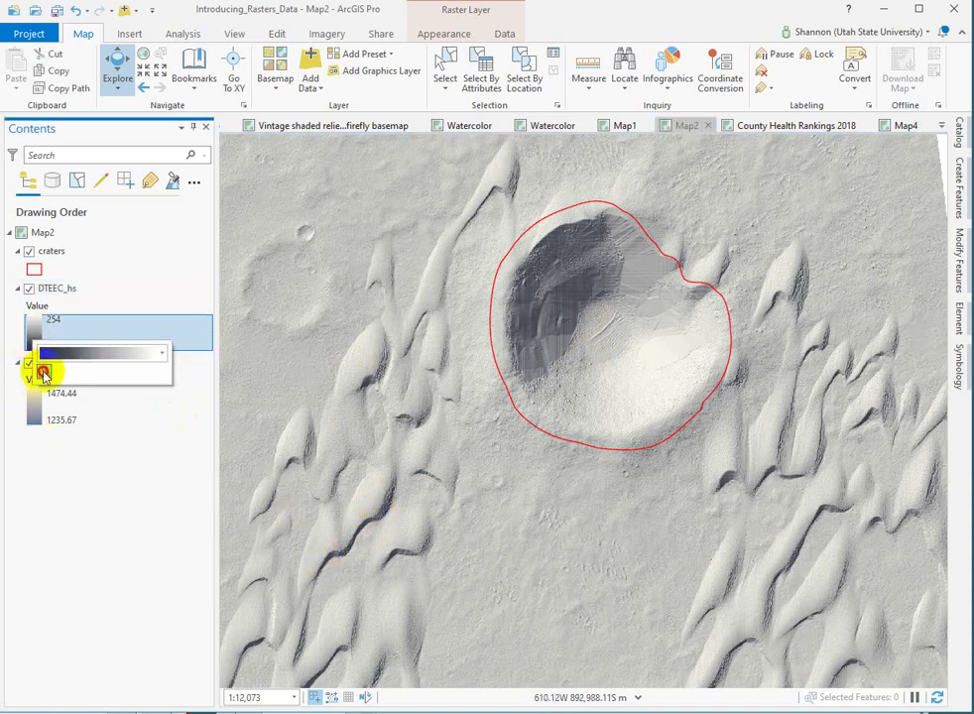
{"action": "left_click", "coordinate": [144, 600]}
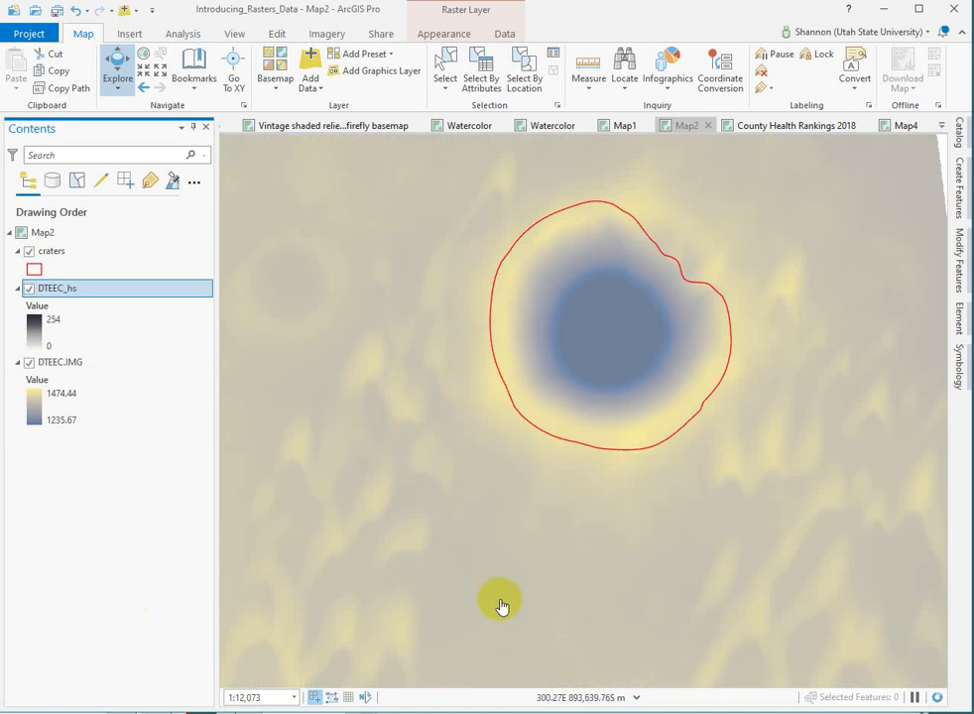
{"action": "left_click", "coordinate": [501, 606]}
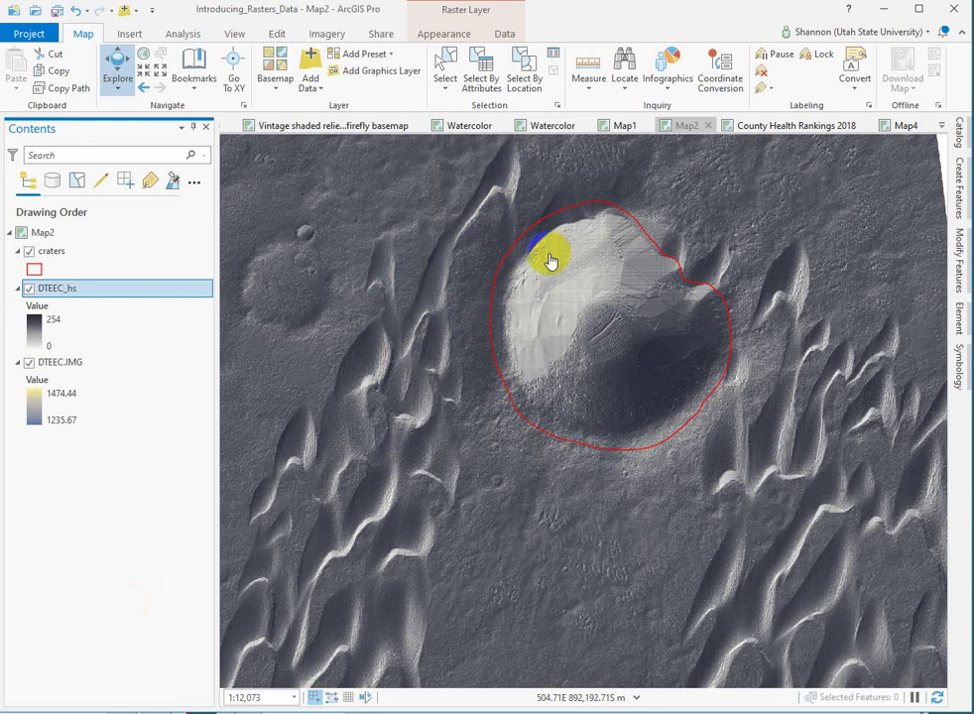
{"action": "left_click", "coordinate": [34, 335]}
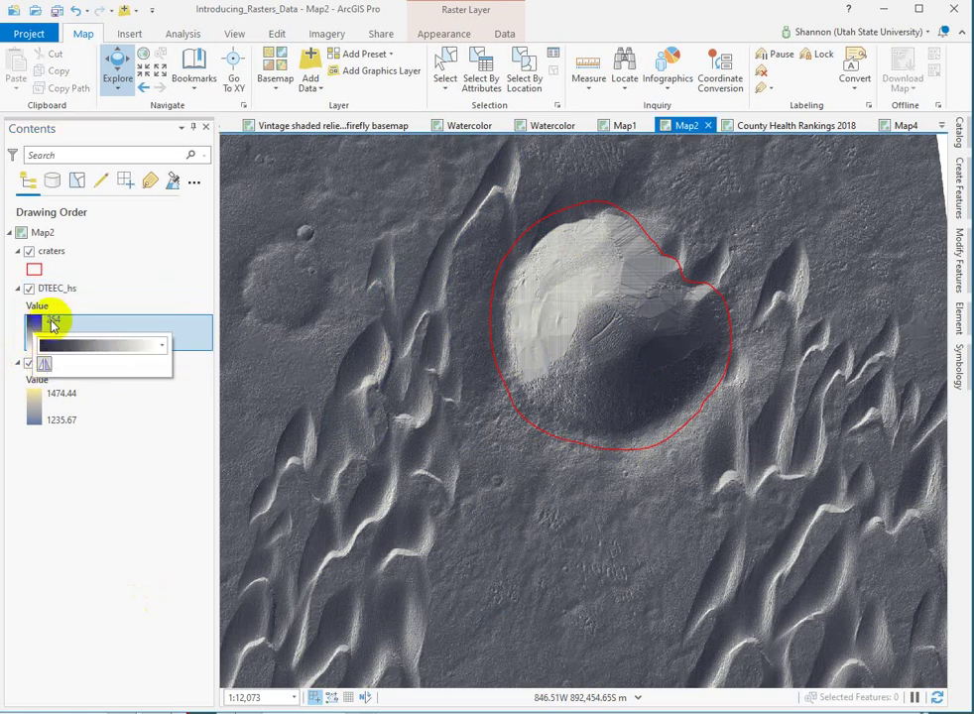
{"action": "left_click", "coordinate": [38, 346]}
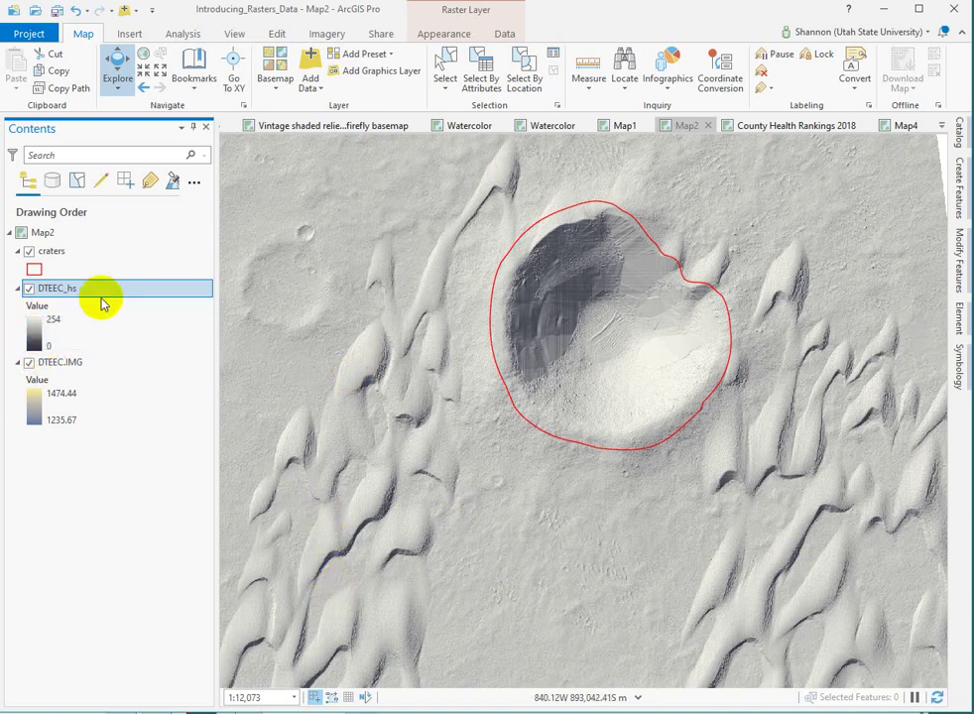
Step: Move DTEEC_hs below DTEEC.IMG in Contents and set the hillshade's transparency to 0%
{"action": "left_click", "coordinate": [90, 345]}
{"action": "left_click_drag", "start_coordinate": [90, 345], "coordinate": [39, 423]}
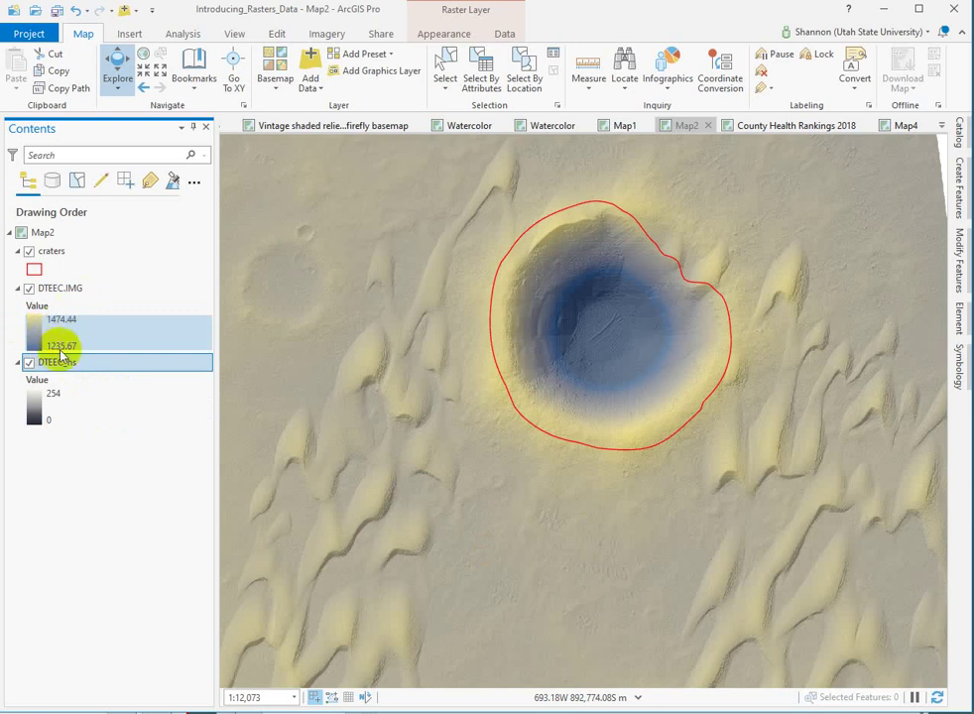
{"action": "left_click", "coordinate": [436, 40]}
{"action": "left_click", "coordinate": [222, 56]}
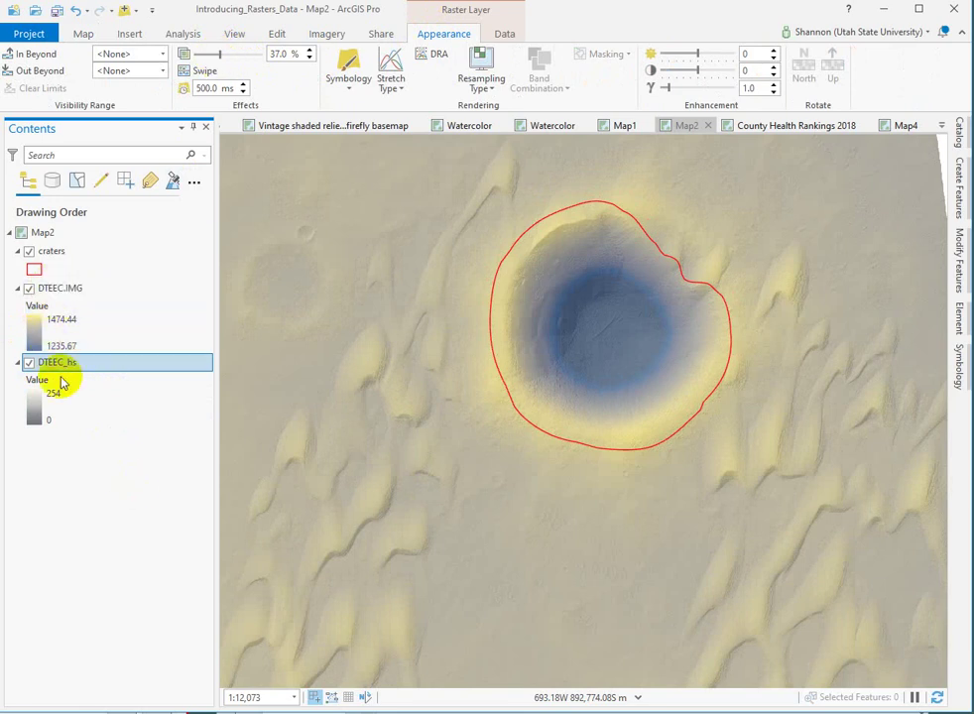
{"action": "left_click_drag", "start_coordinate": [217, 56], "coordinate": [183, 59]}
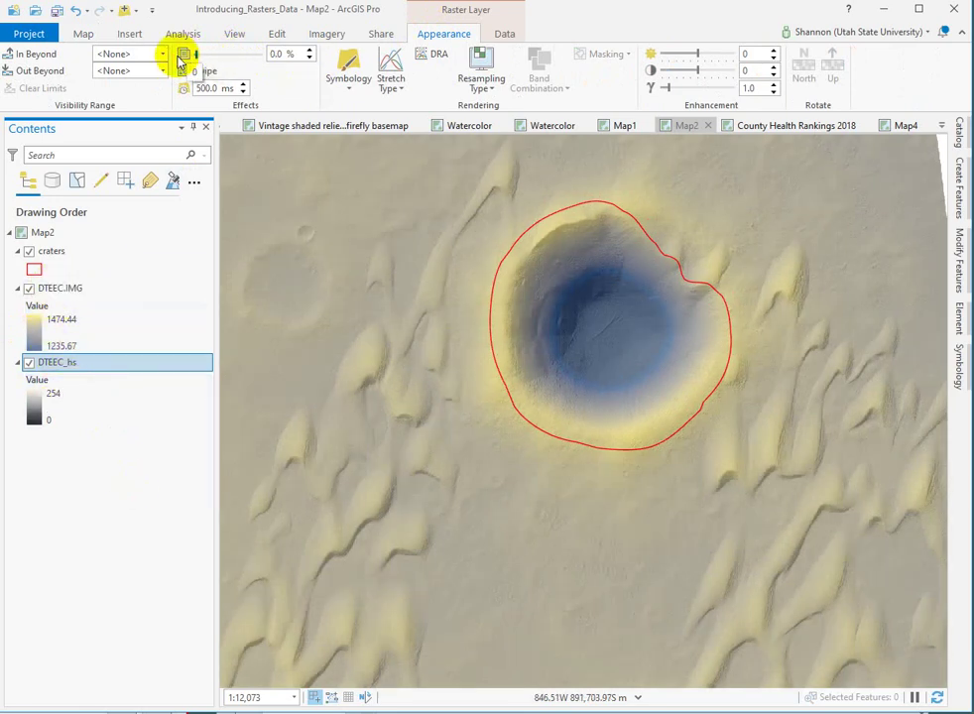
Step: Set the DTEEC.IMG layer's transparency to 51%
{"action": "left_click", "coordinate": [47, 290]}
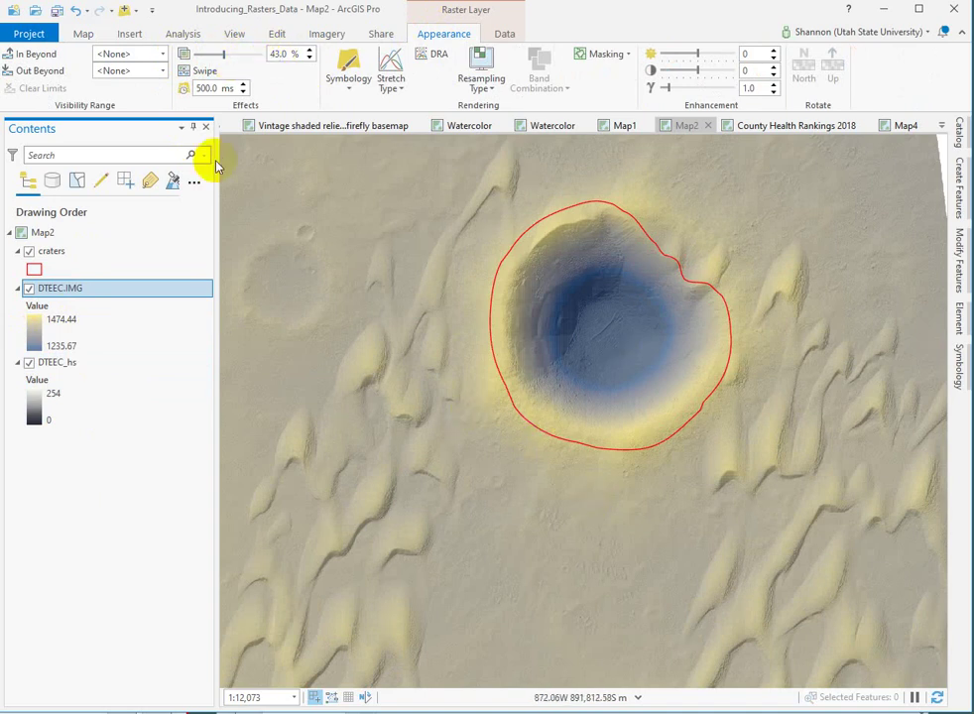
{"action": "left_click_drag", "start_coordinate": [224, 57], "coordinate": [192, 61]}
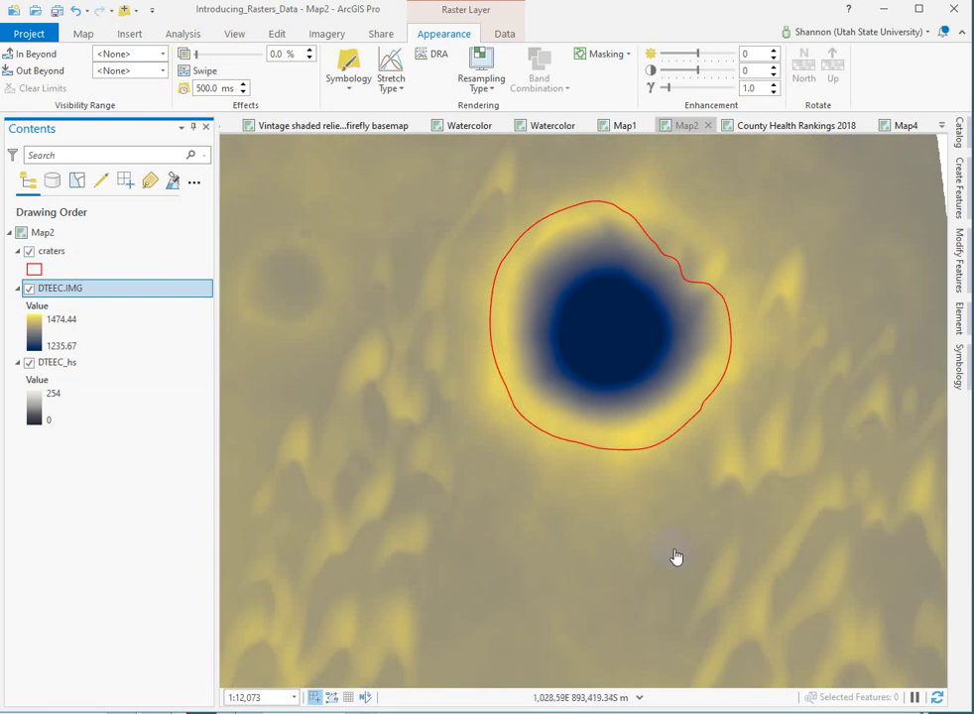
{"action": "left_click", "coordinate": [229, 57]}
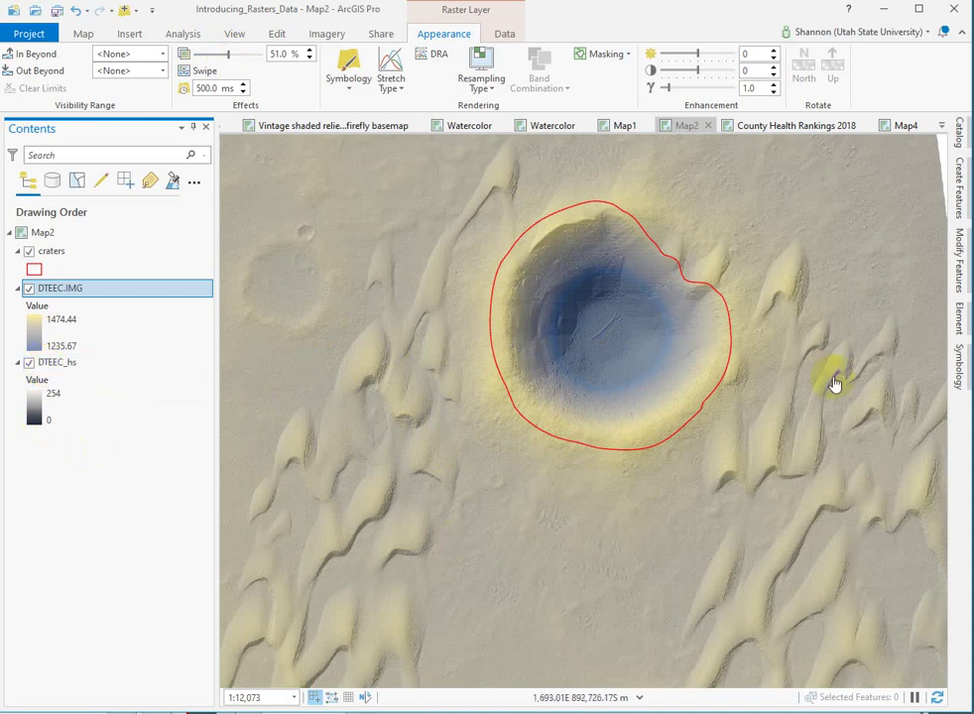
Step: Zoom out, pan to the upper crater, and zoom in until individual DTEEC.IMG cells show
{"action": "scroll", "coordinate": [702, 456], "scroll_direction": "down", "scroll_amount": 3}
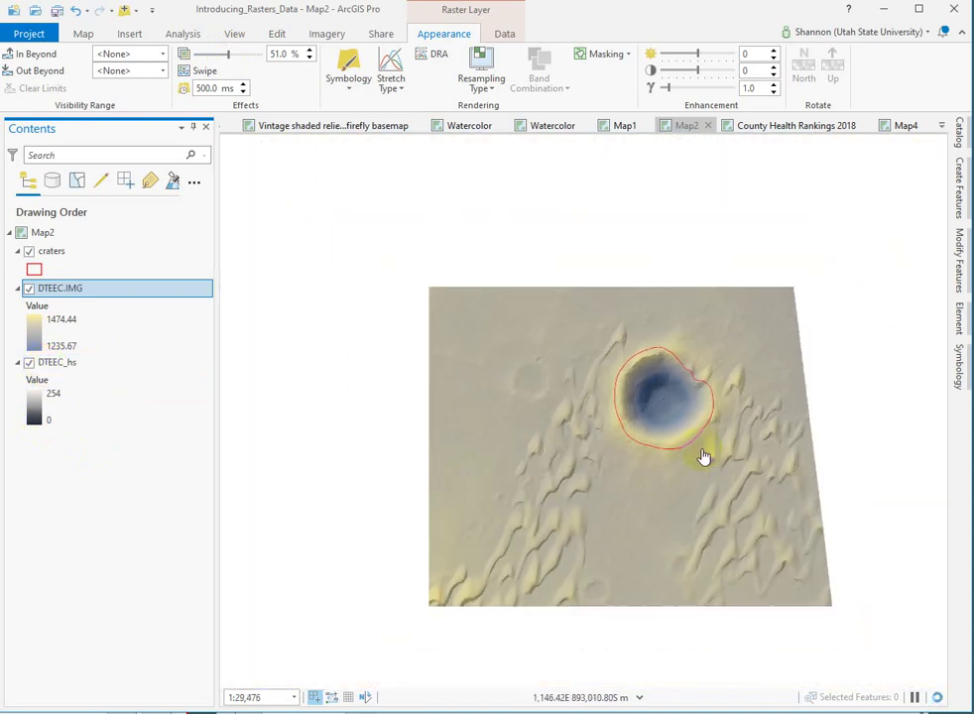
{"action": "scroll", "coordinate": [677, 557], "scroll_direction": "down", "scroll_amount": 2}
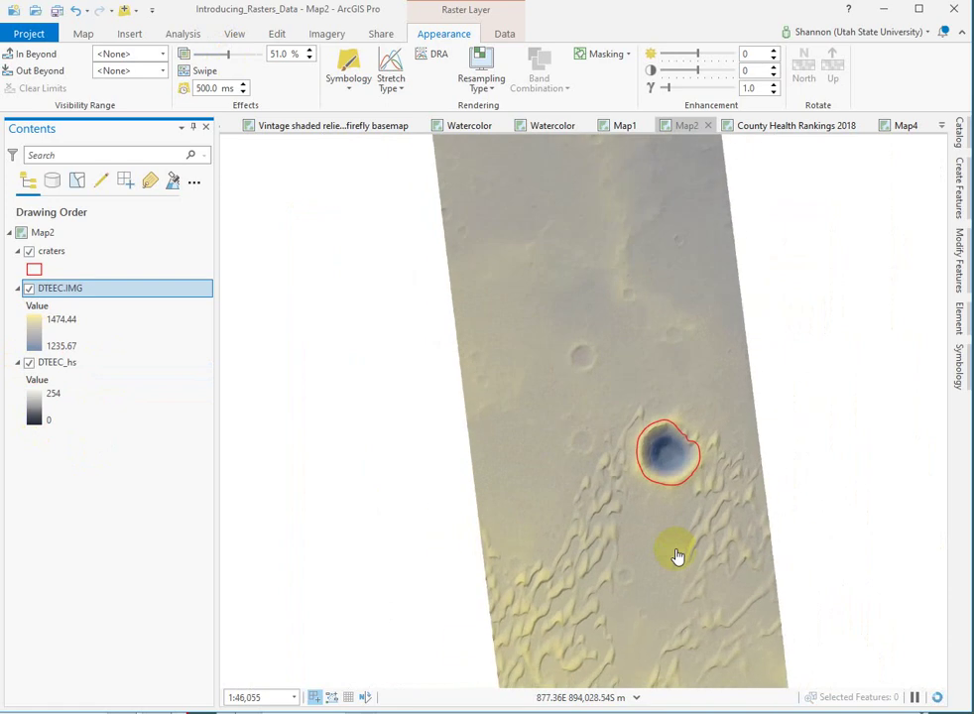
{"action": "left_click_drag", "start_coordinate": [683, 265], "coordinate": [507, 467]}
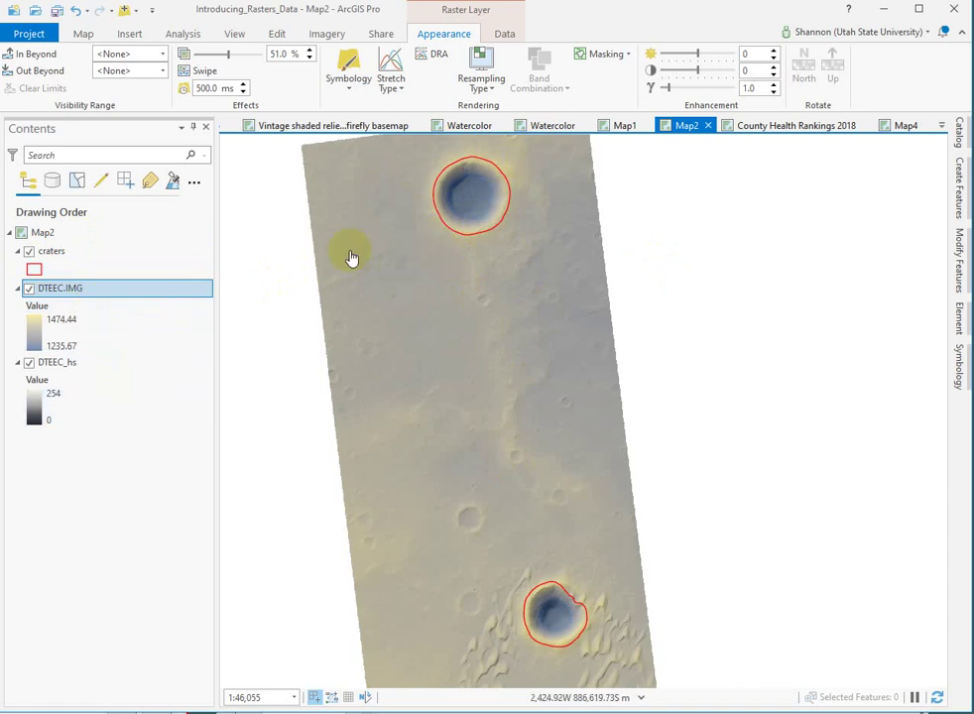
{"action": "scroll", "coordinate": [485, 203], "scroll_direction": "up", "scroll_amount": 5}
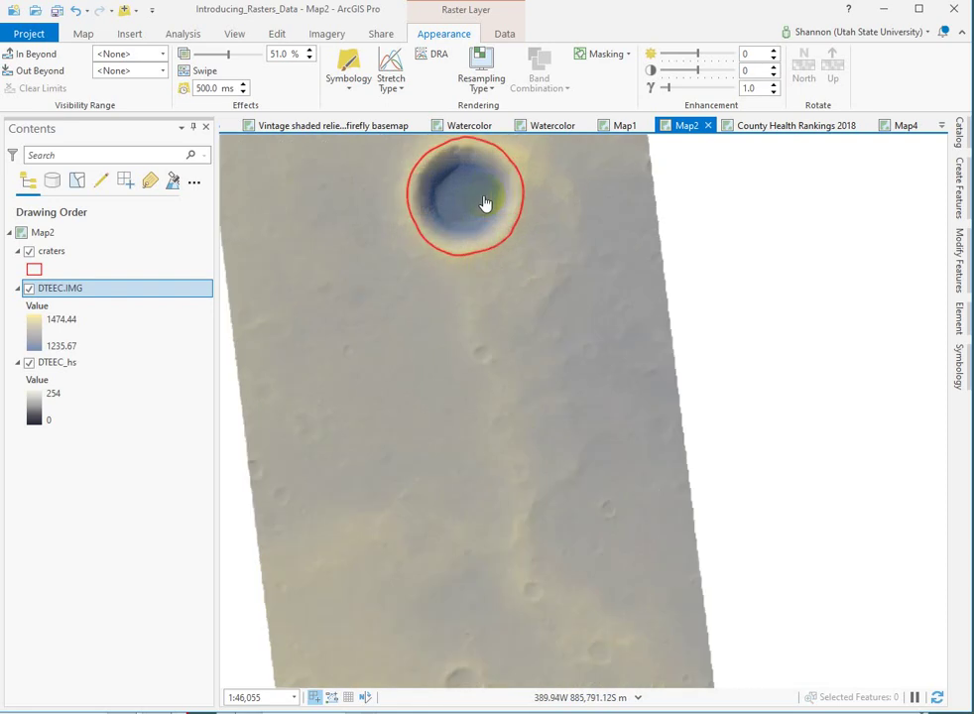
{"action": "left_click", "coordinate": [476, 402]}
{"action": "scroll", "coordinate": [487, 408], "scroll_direction": "up", "scroll_amount": 5}
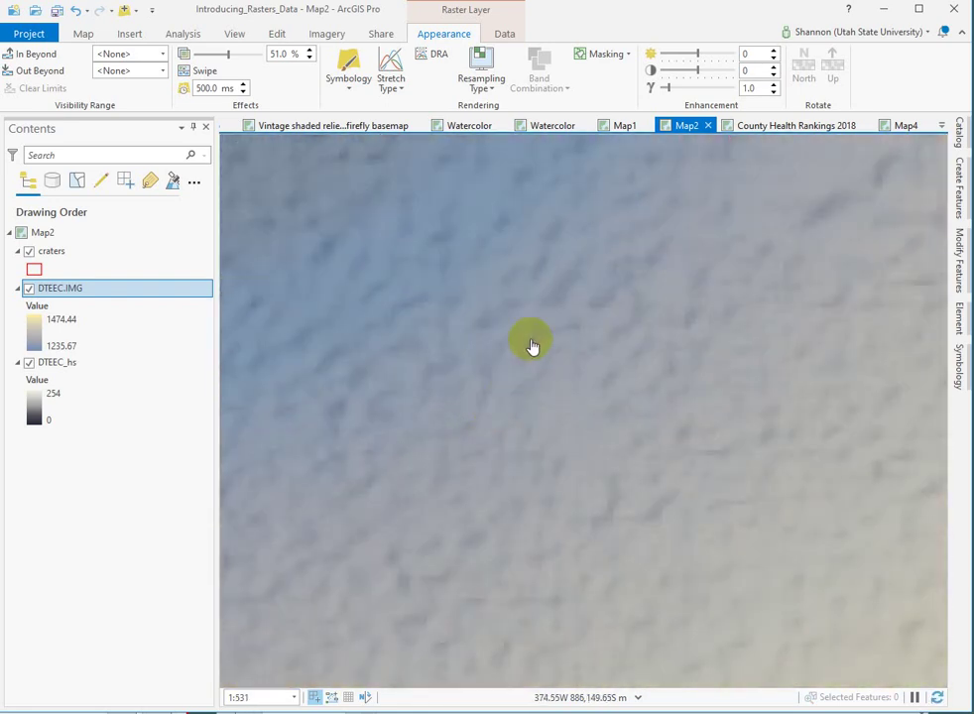
{"action": "scroll", "coordinate": [533, 345], "scroll_direction": "up", "scroll_amount": 4}
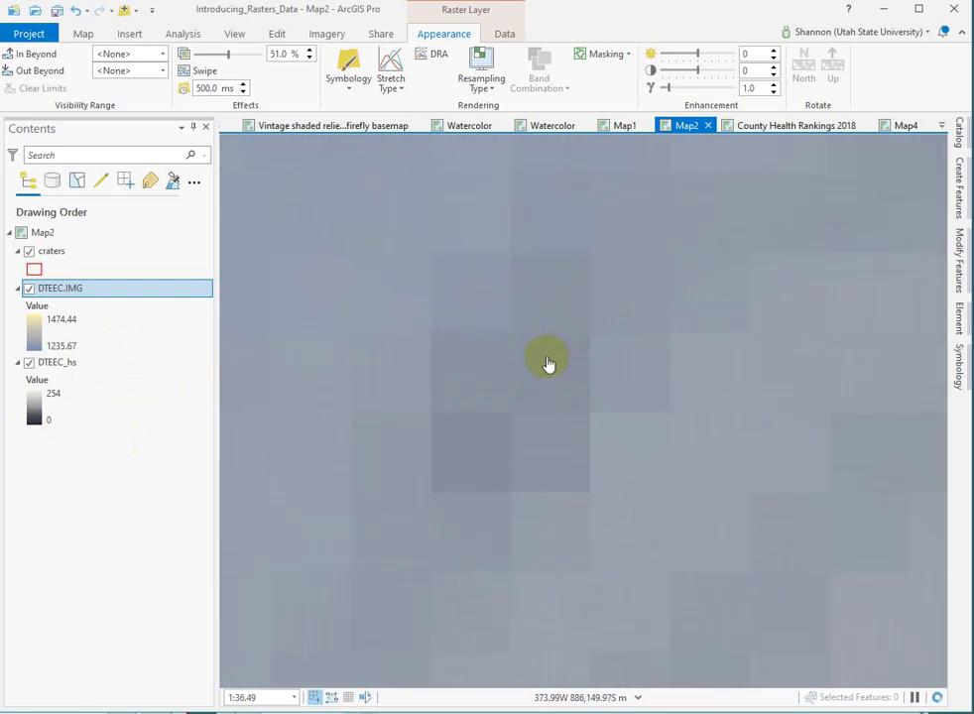
{"action": "scroll", "coordinate": [576, 385], "scroll_direction": "up", "scroll_amount": 2}
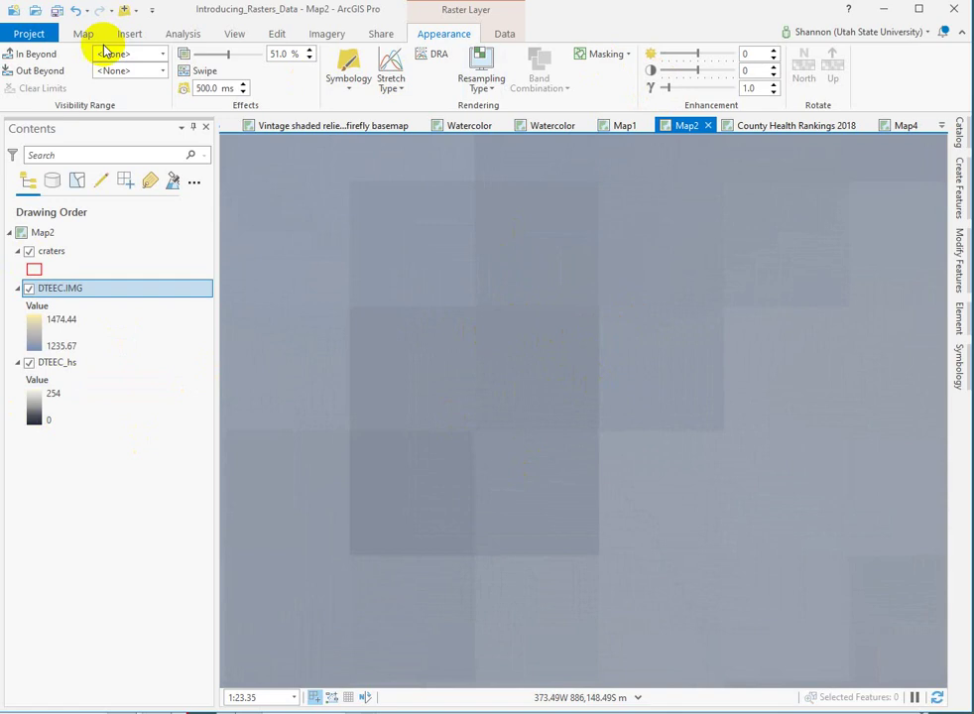
{"action": "left_click", "coordinate": [73, 36]}
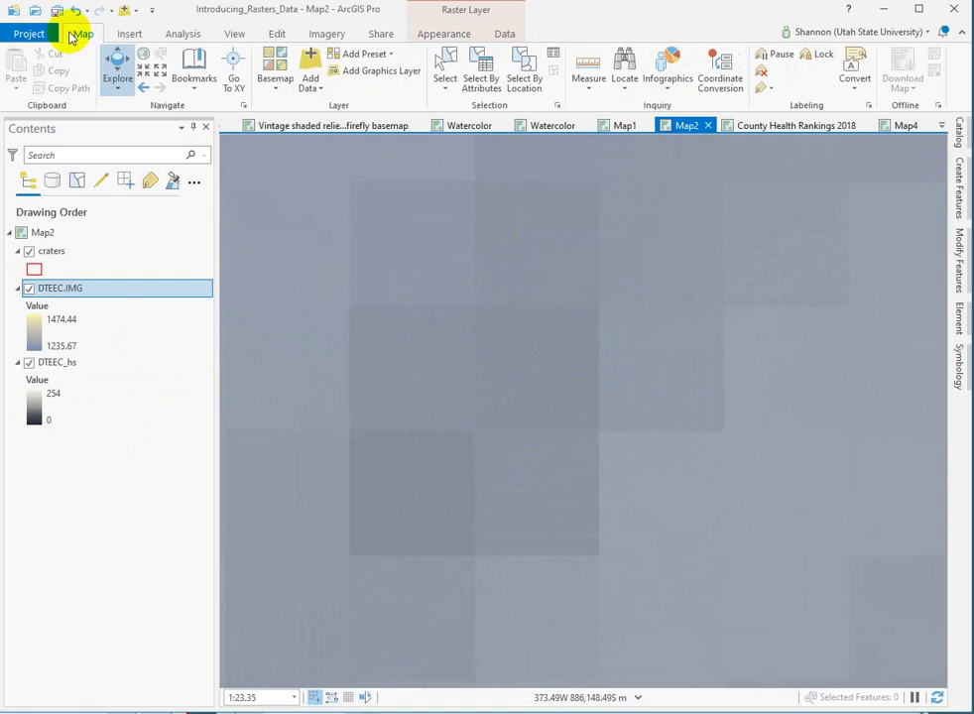
Step: Measure one raster cell's geodesic width (about 0.56 m), then close Measure Distance
{"action": "left_click", "coordinate": [589, 65]}
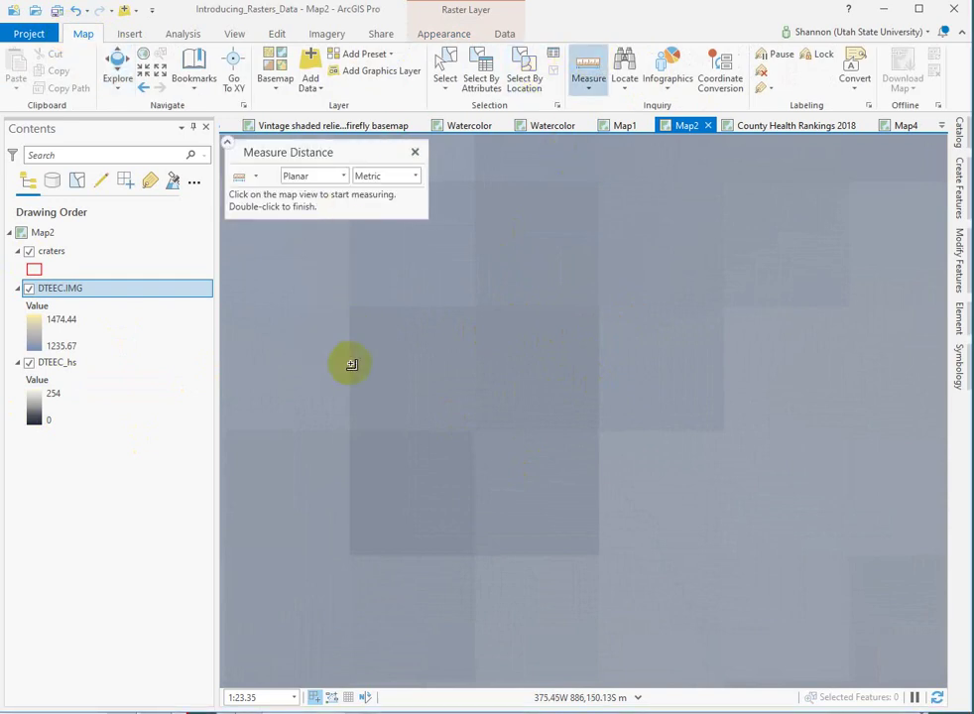
{"action": "left_click", "coordinate": [342, 176]}
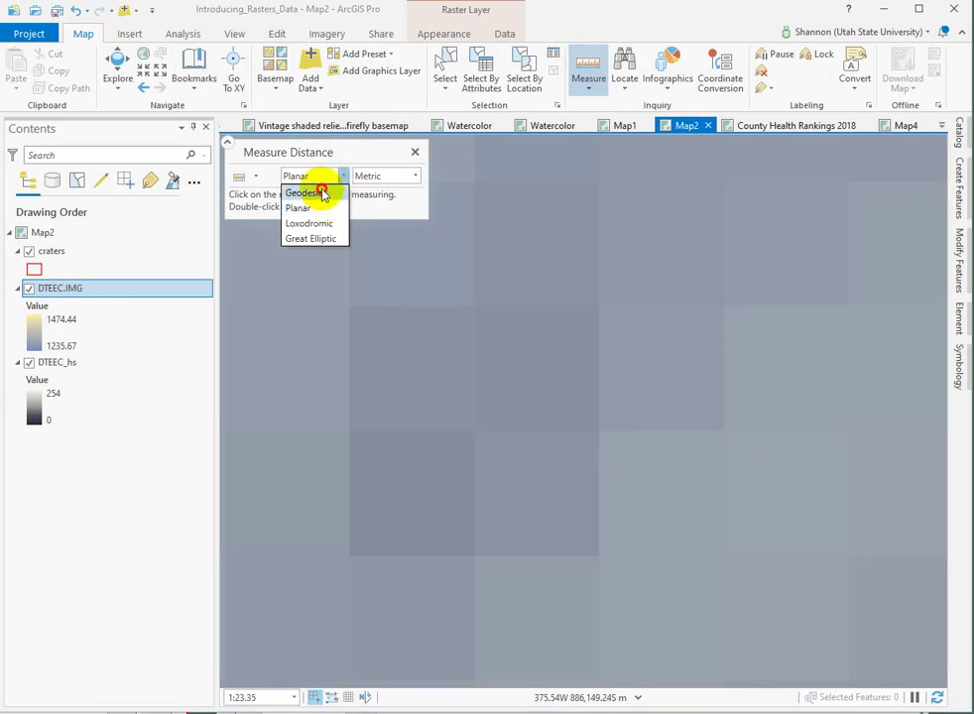
{"action": "left_click", "coordinate": [321, 193]}
{"action": "left_click", "coordinate": [351, 383]}
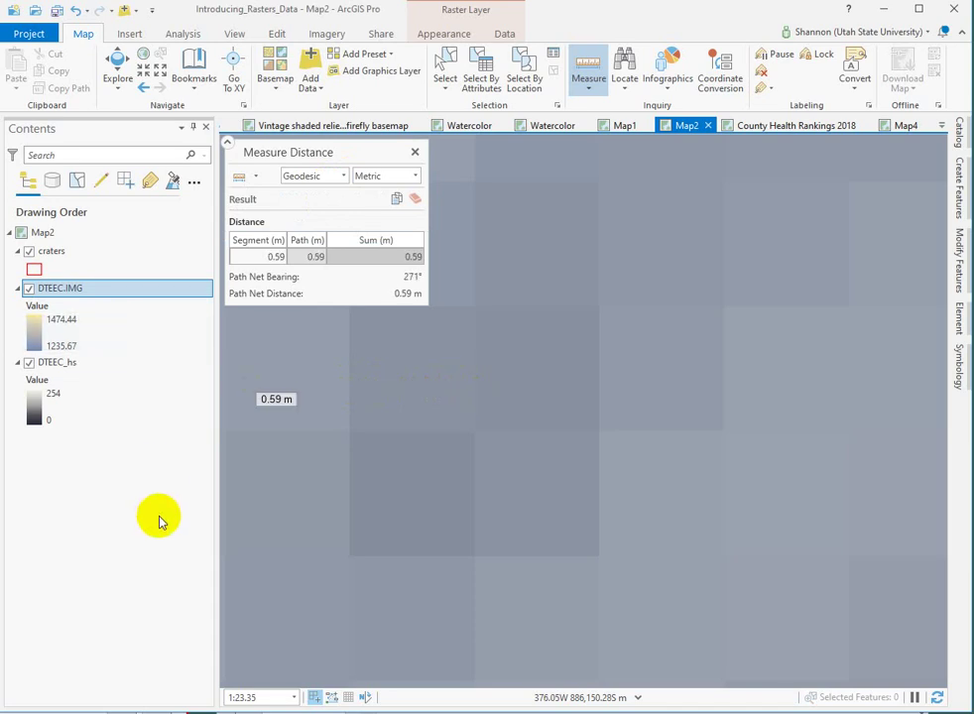
{"action": "left_click", "coordinate": [349, 383]}
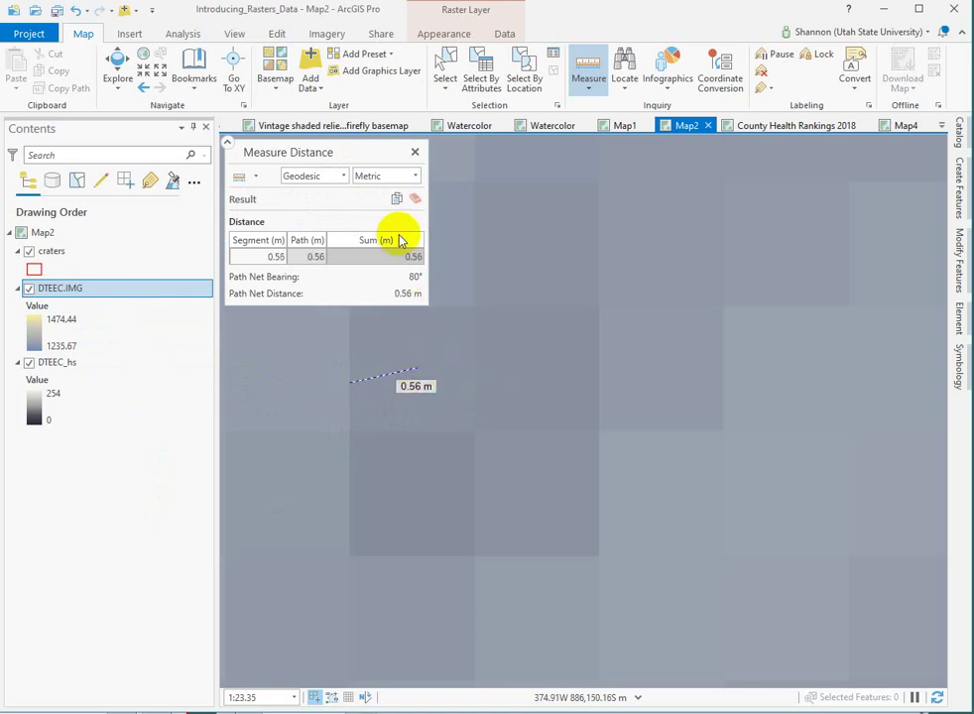
{"action": "left_click", "coordinate": [414, 152]}
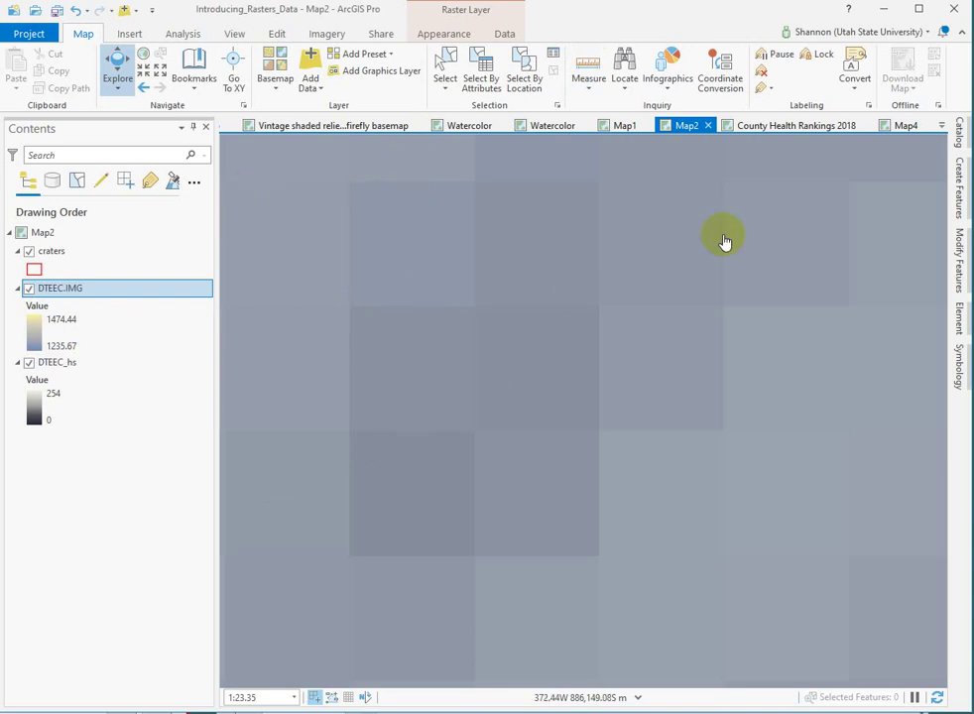
Step: Use Zoom To Layer on the craters layer so both crater outlines fill the view
{"action": "scroll", "coordinate": [444, 345], "scroll_direction": "down", "scroll_amount": 2}
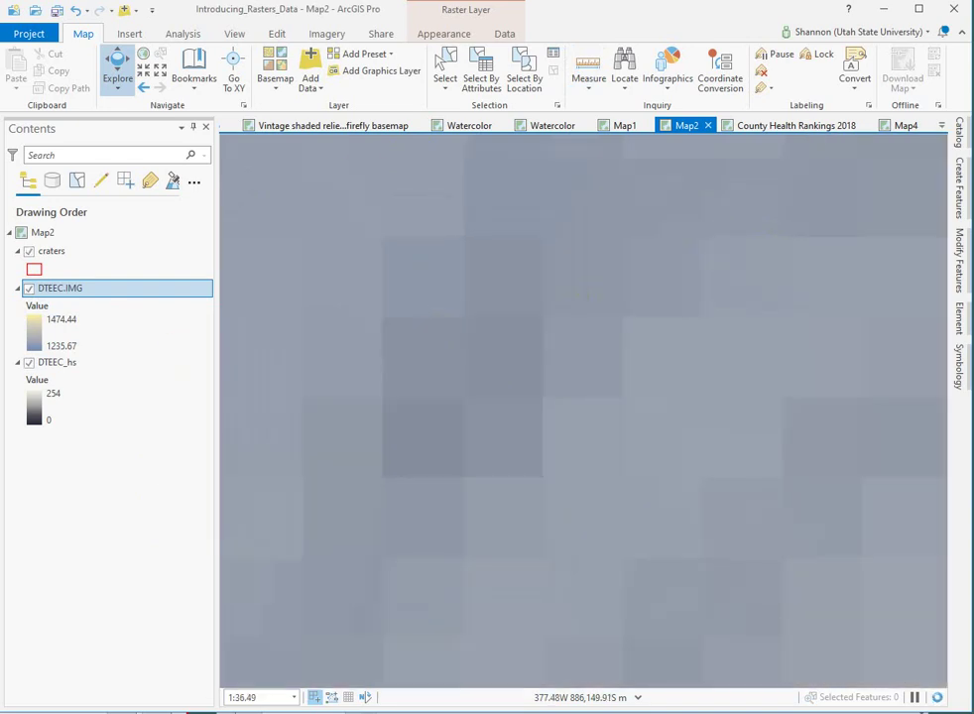
{"action": "right_click", "coordinate": [55, 252]}
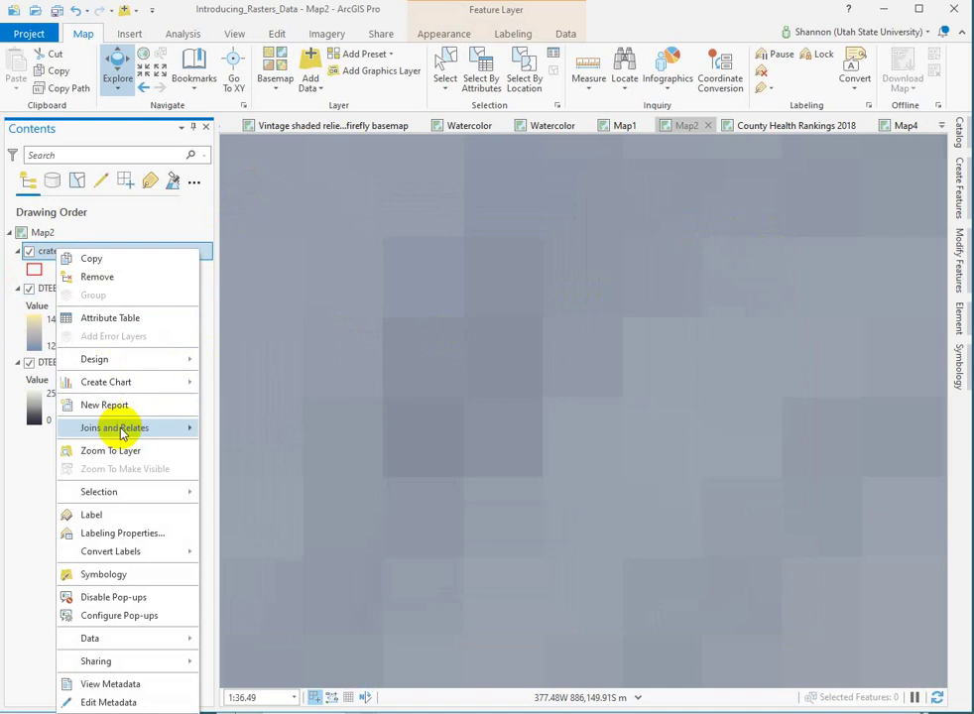
{"action": "left_click", "coordinate": [100, 452]}
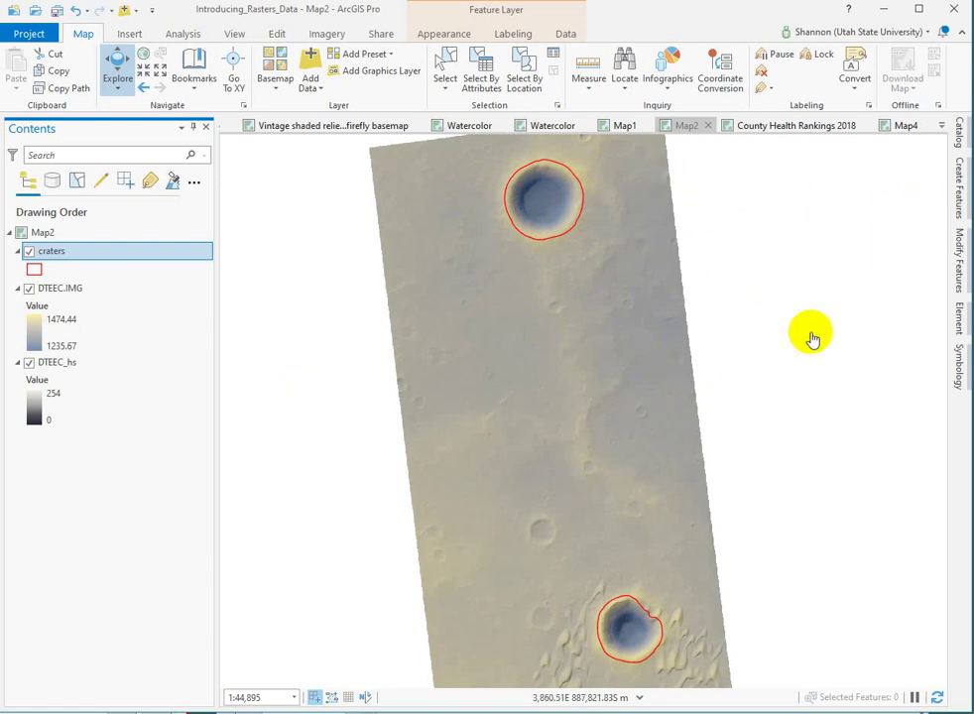
{"action": "left_click", "coordinate": [858, 258]}
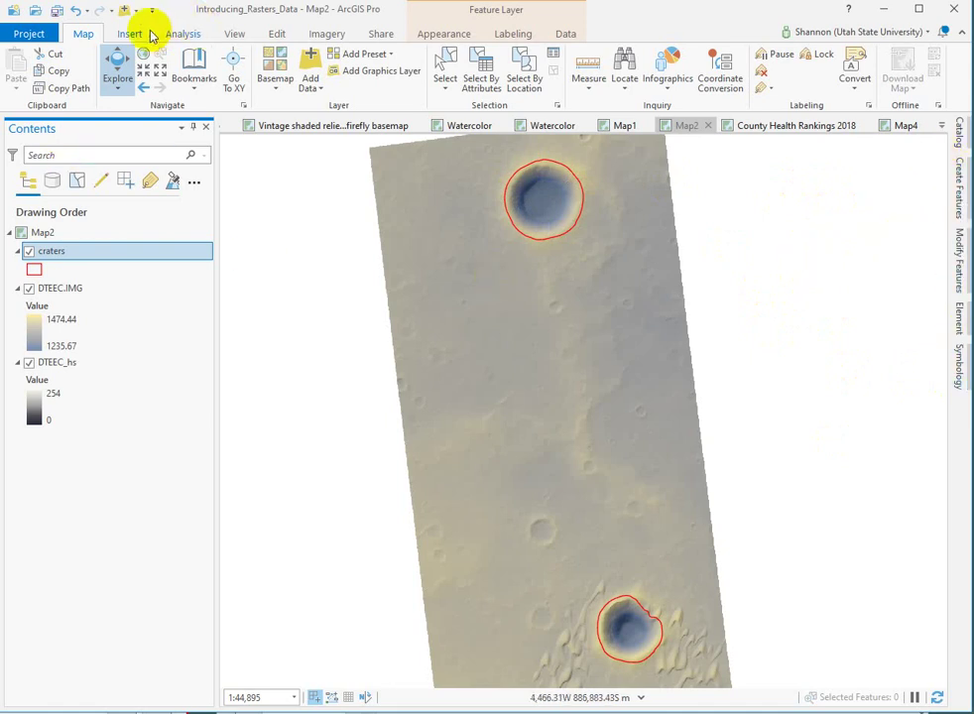
Step: Search the Geoprocessing tools for 'zonal stat' and open Zonal Statistics as Table
{"action": "left_click", "coordinate": [182, 34]}
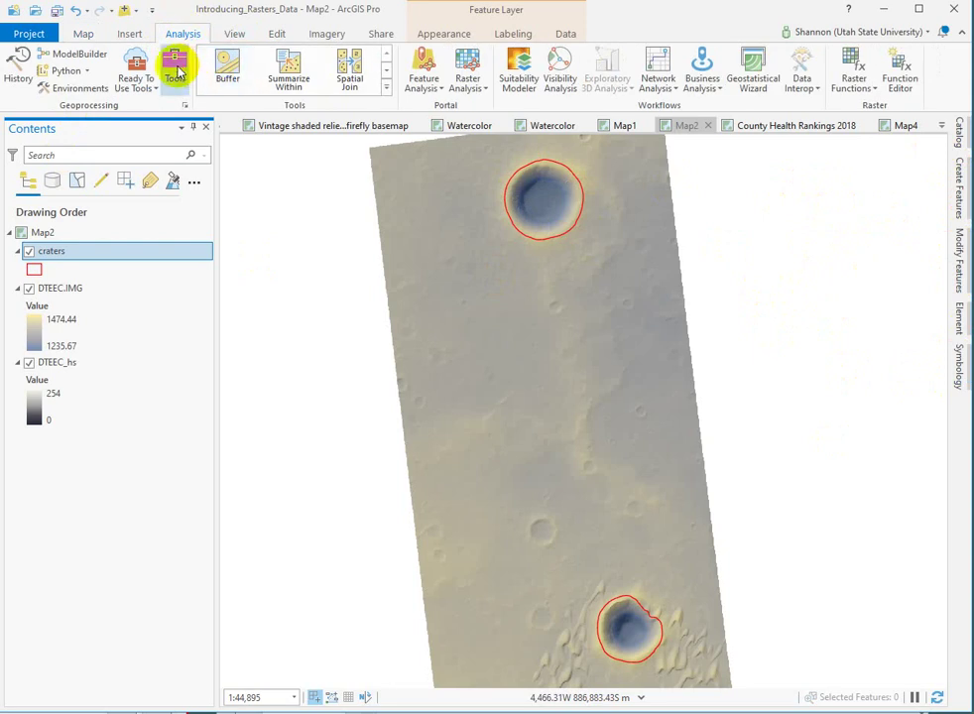
{"action": "left_click", "coordinate": [176, 70]}
{"action": "left_click", "coordinate": [647, 156]}
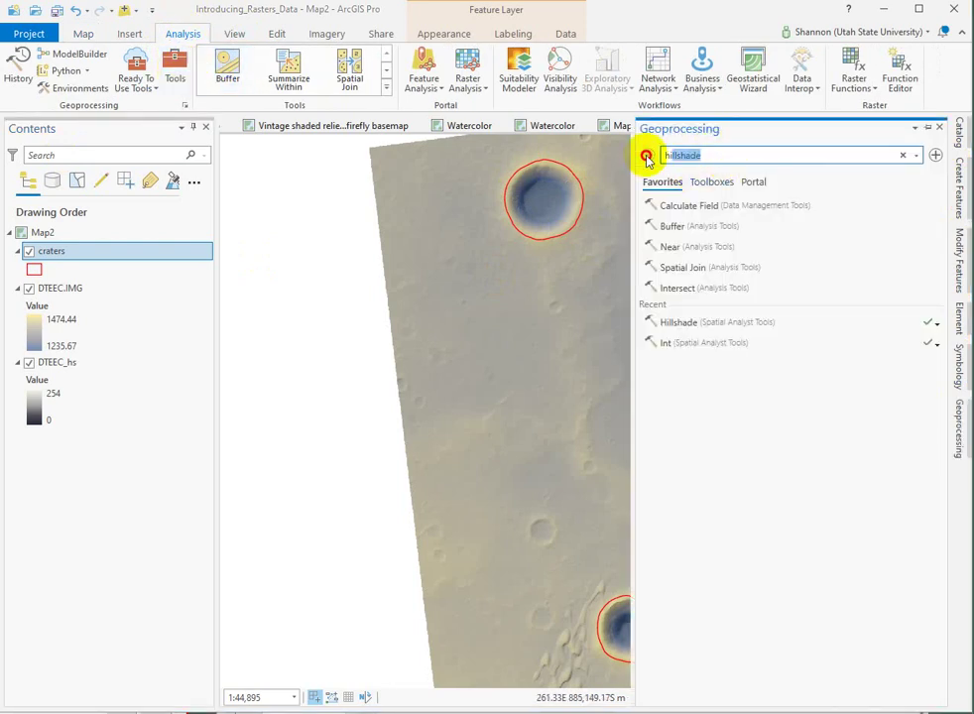
{"action": "type", "text": "zonal"}
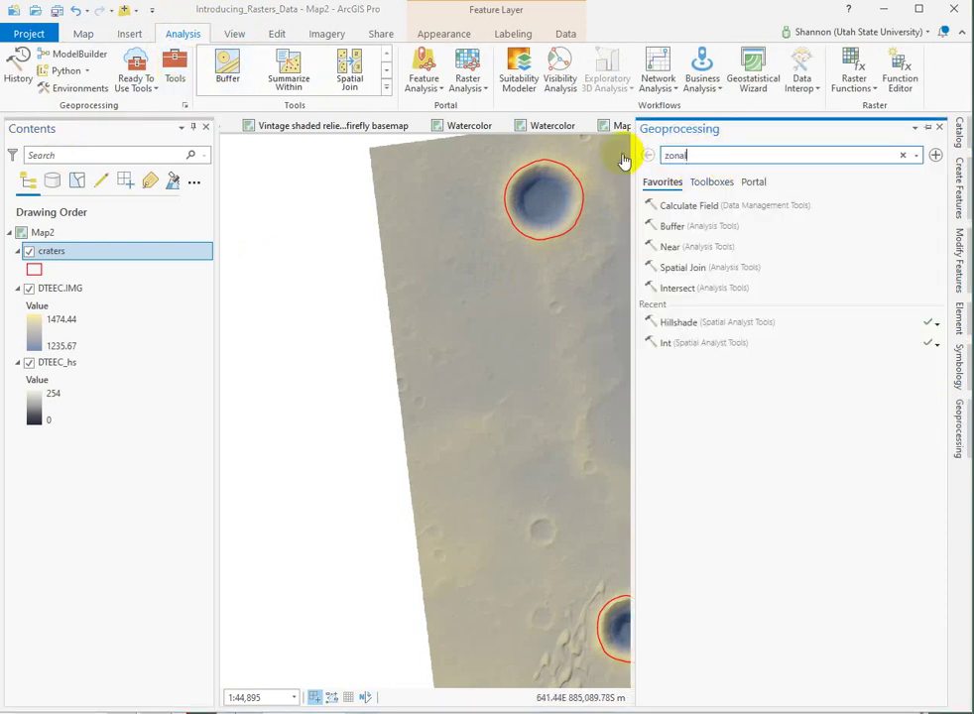
{"action": "type", "text": " statis"}
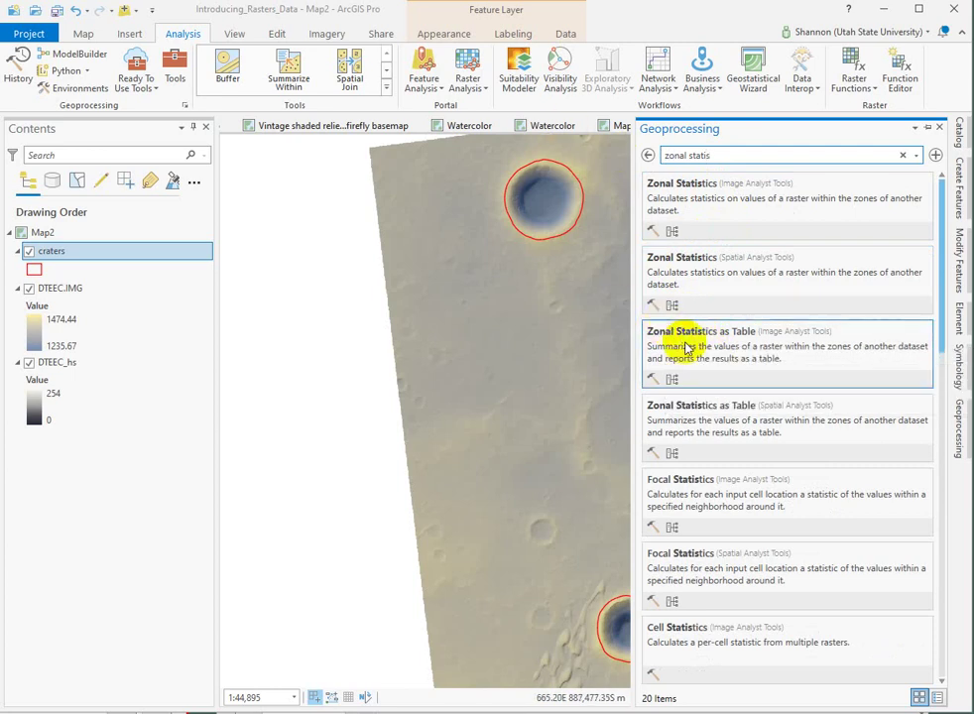
{"action": "left_click", "coordinate": [701, 349]}
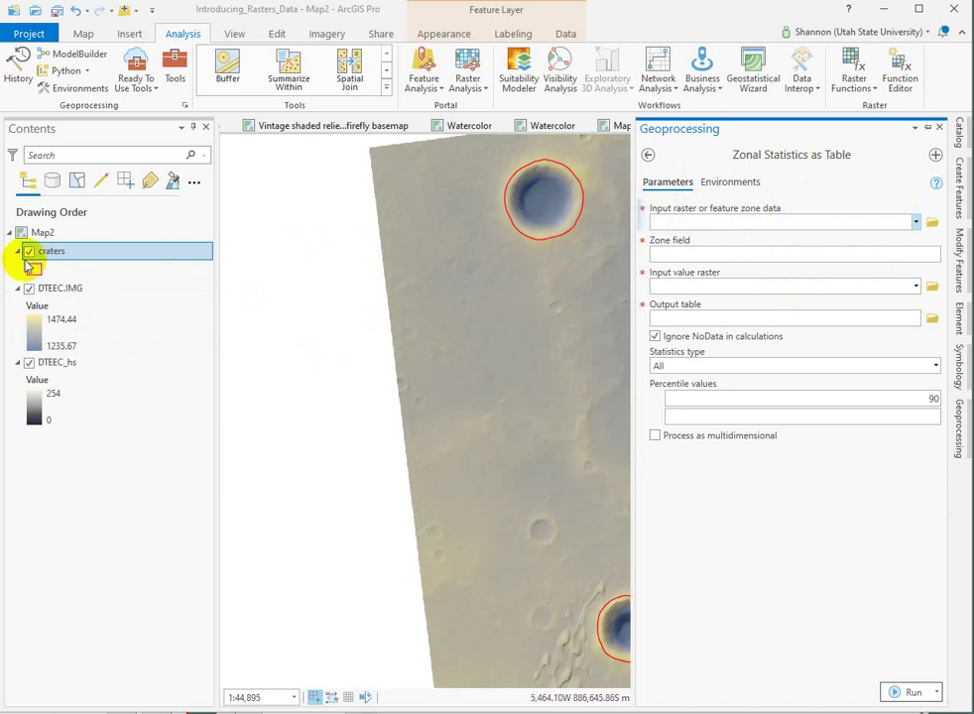
Step: Pick craters as the zone data, giving zone field Id and output ZonalSt_craters1
{"action": "left_click", "coordinate": [915, 222]}
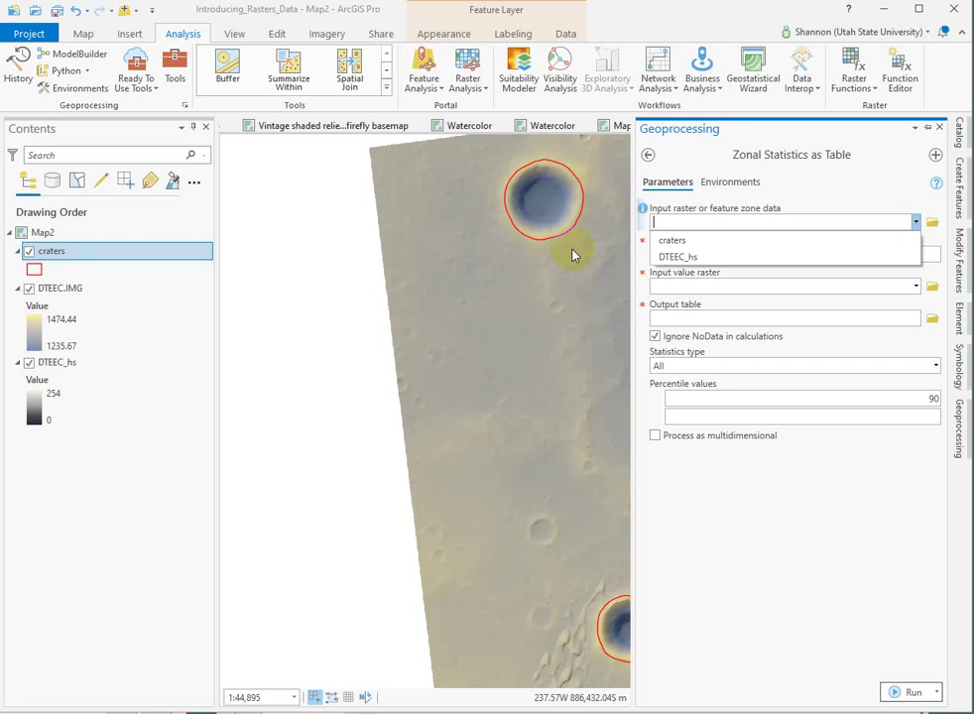
{"action": "left_click", "coordinate": [675, 240]}
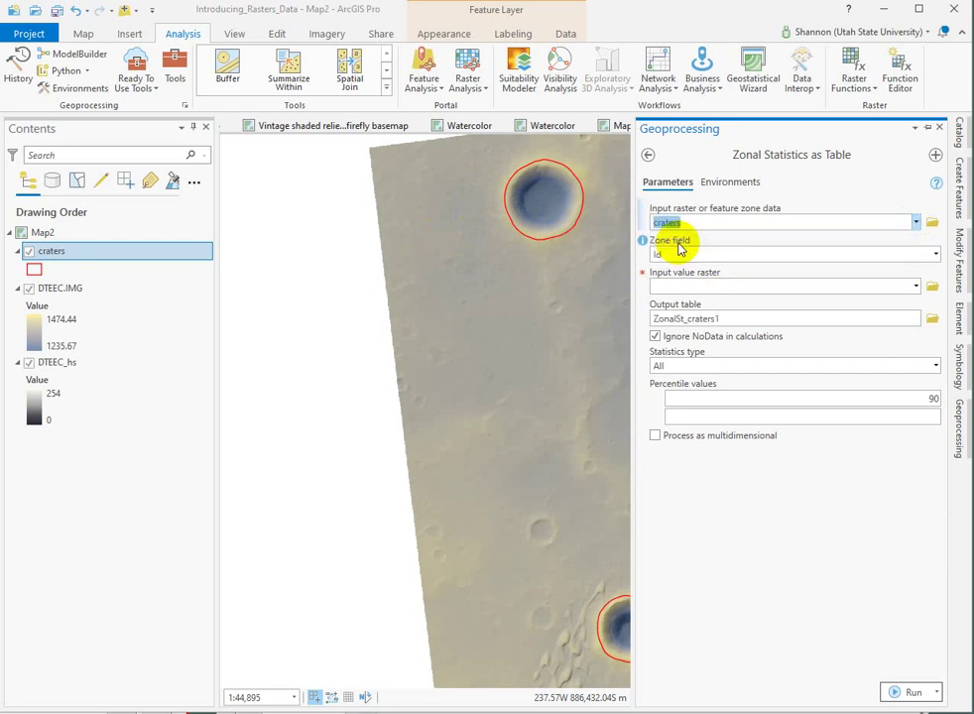
Step: Inspect the craters attribute table (both rows Id 0: na, Herschel), zoom the map out, and close it
{"action": "right_click", "coordinate": [51, 252]}
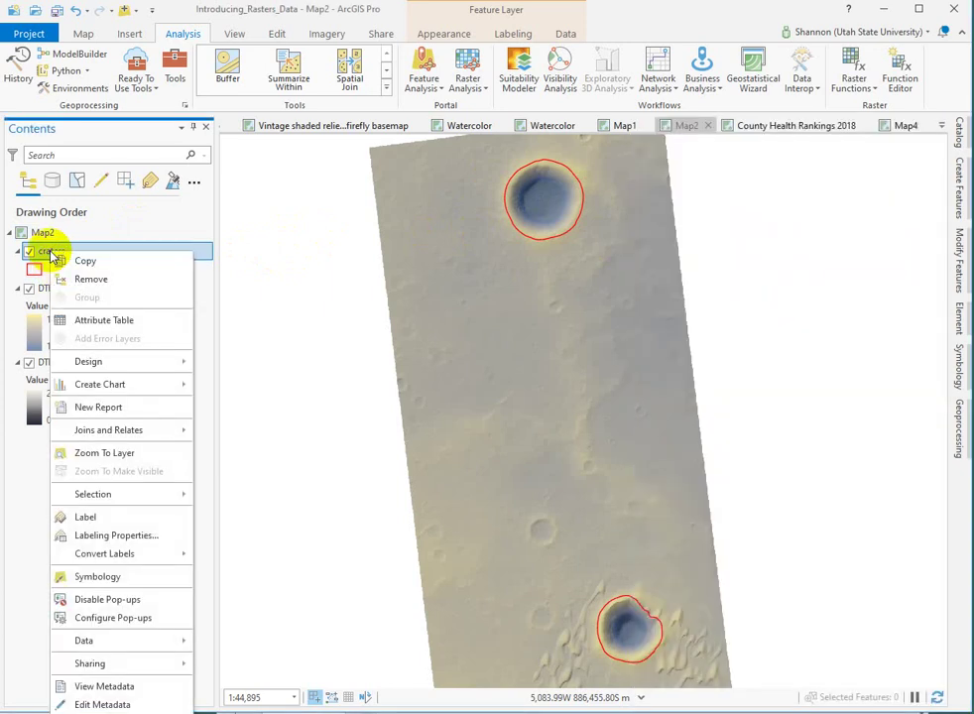
{"action": "left_click", "coordinate": [104, 321]}
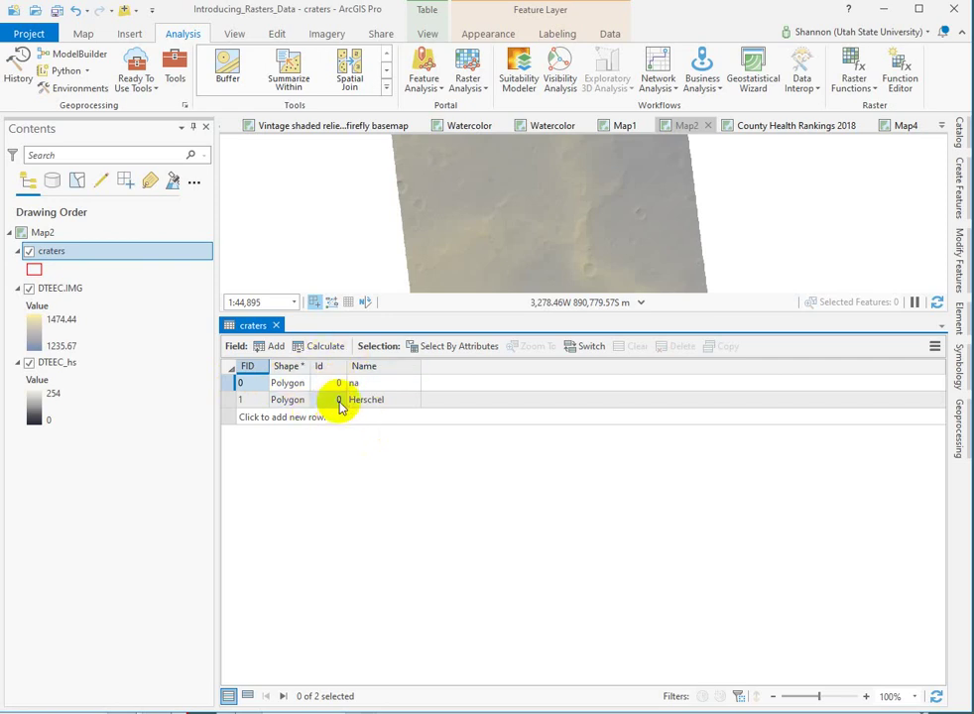
{"action": "scroll", "coordinate": [559, 220], "scroll_direction": "down", "scroll_amount": 2}
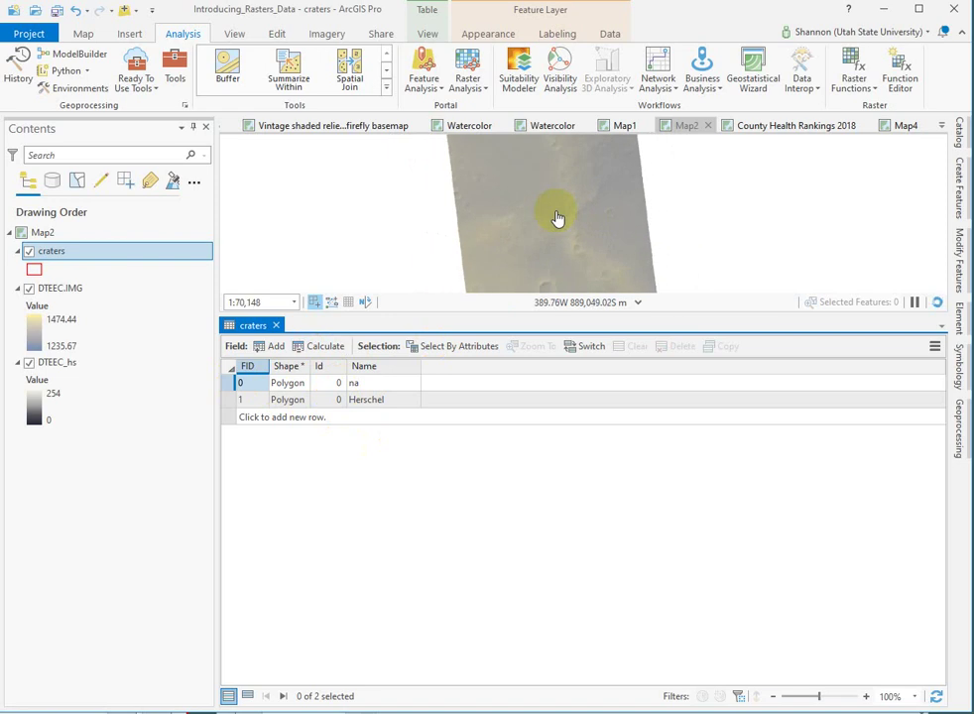
{"action": "scroll", "coordinate": [558, 218], "scroll_direction": "down", "scroll_amount": 3}
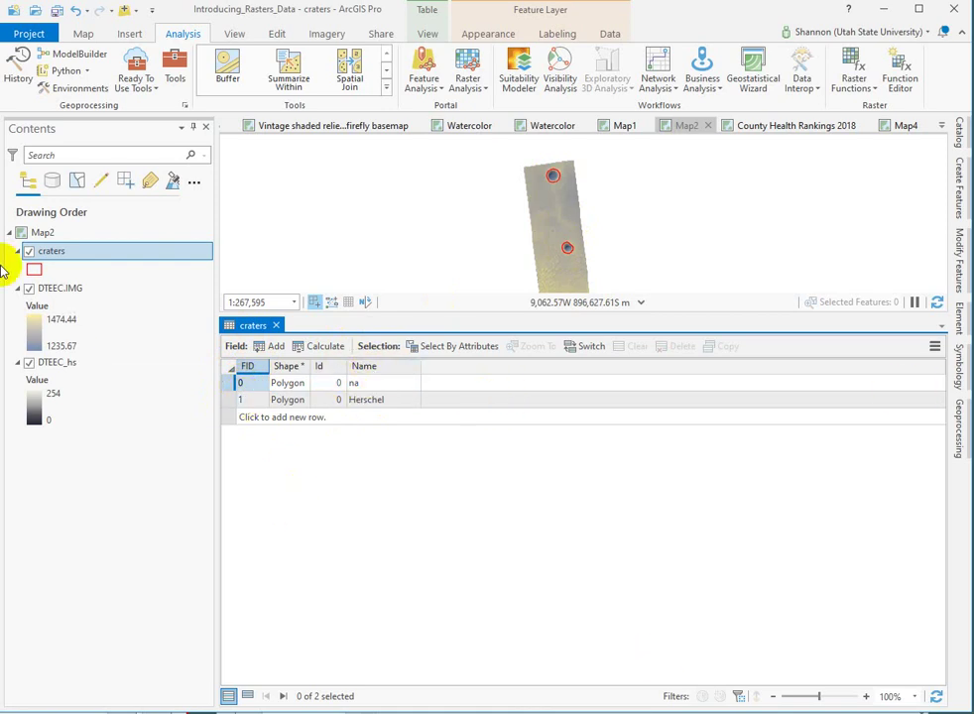
{"action": "left_click", "coordinate": [275, 326]}
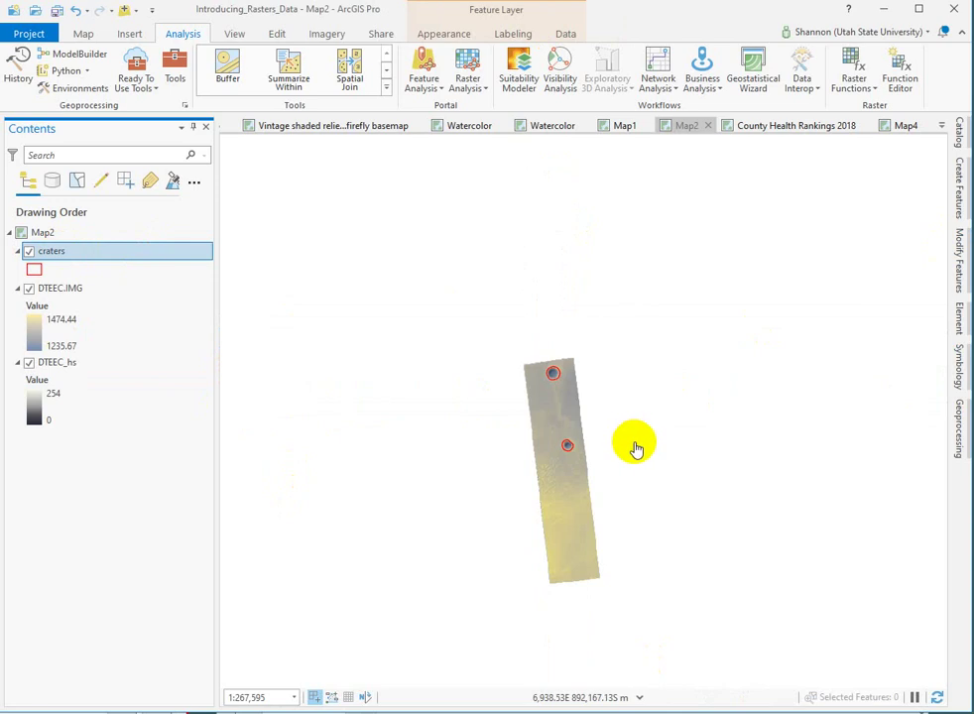
Step: Zoom to the craters layer, then set zone field Name and value raster DTEEC.IMG
{"action": "right_click", "coordinate": [43, 256]}
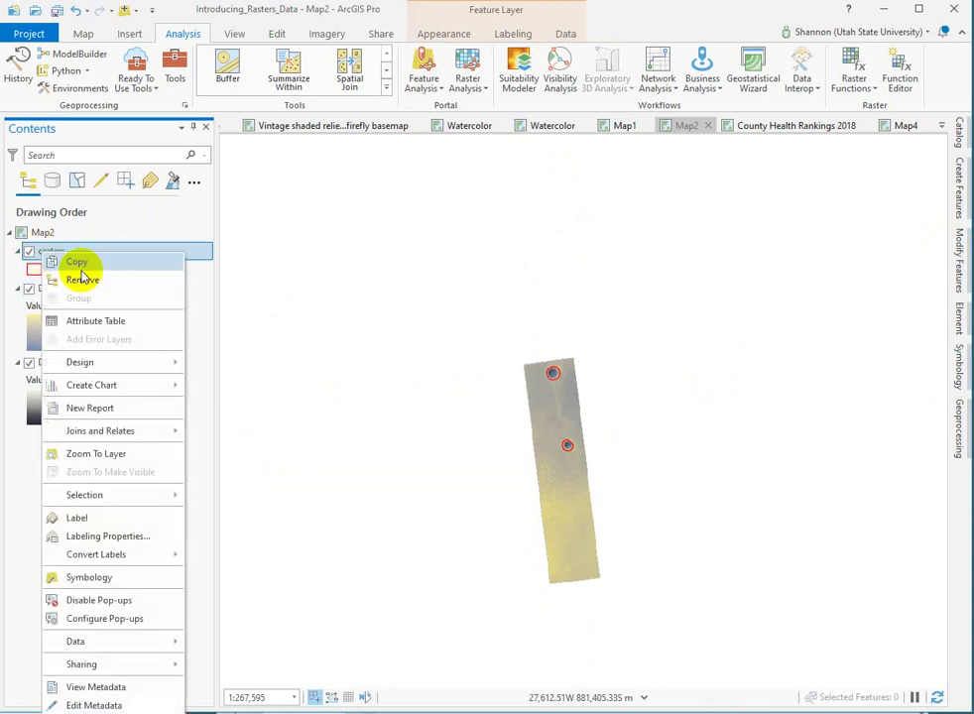
{"action": "left_click", "coordinate": [97, 453]}
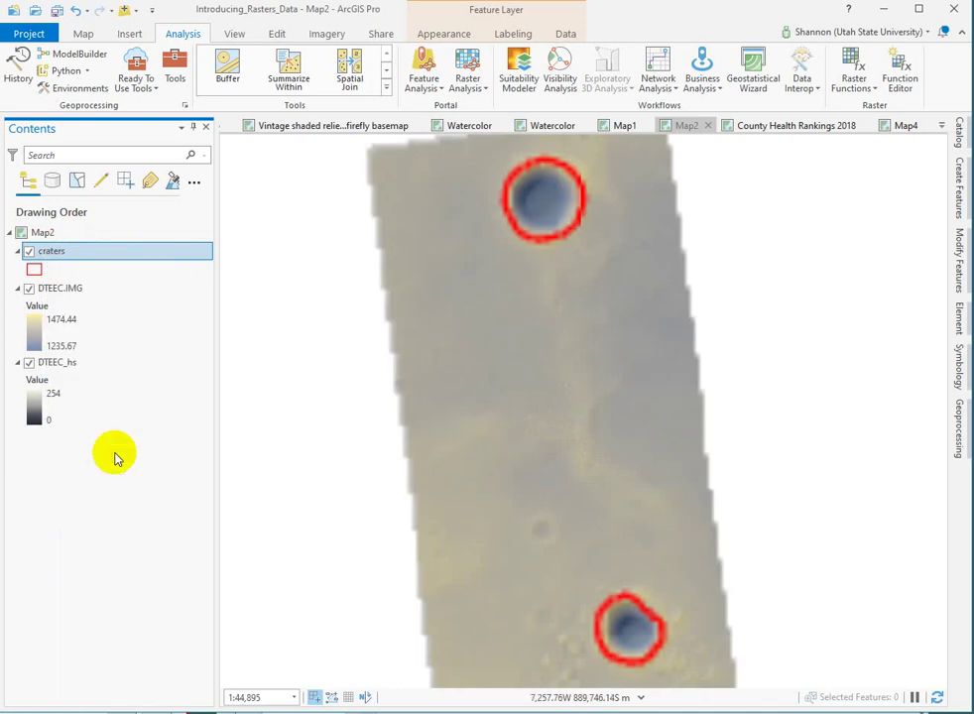
{"action": "left_click", "coordinate": [960, 433]}
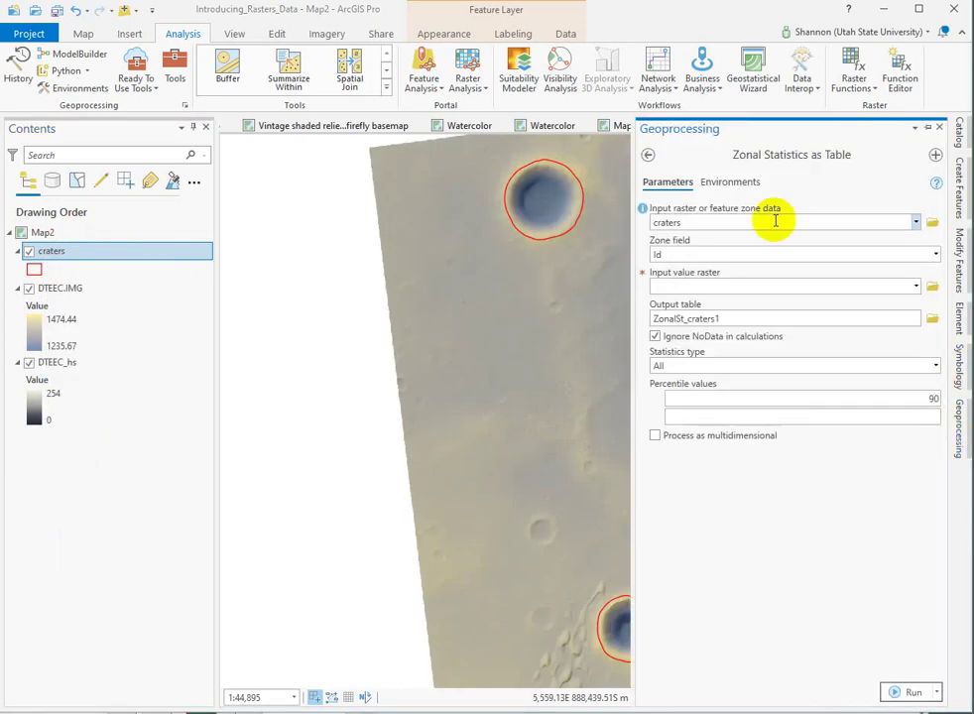
{"action": "left_click", "coordinate": [934, 254]}
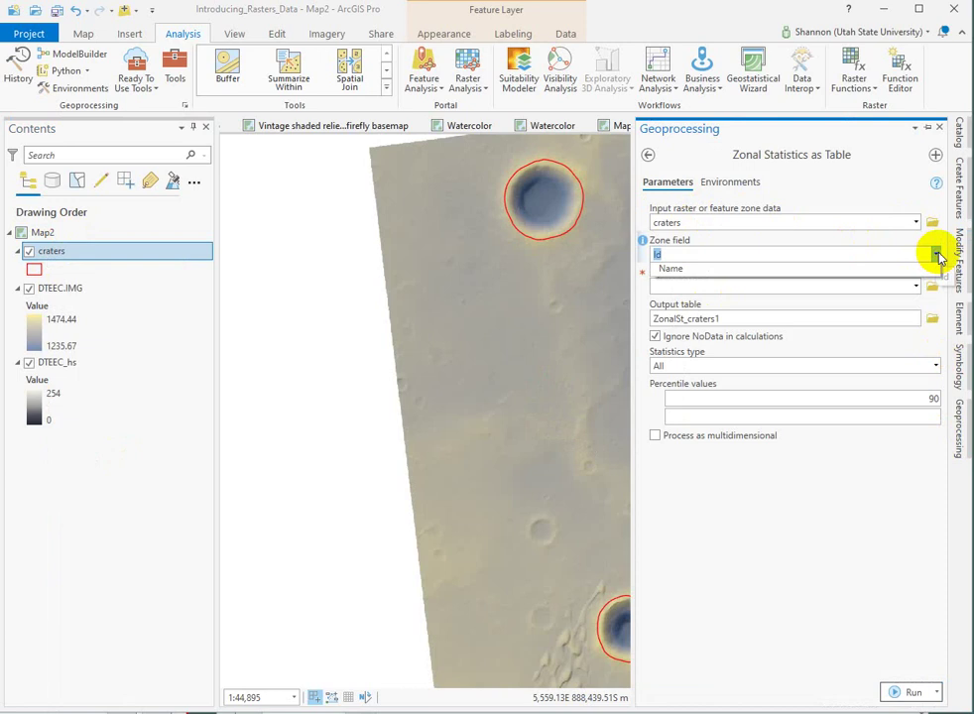
{"action": "left_click", "coordinate": [718, 306]}
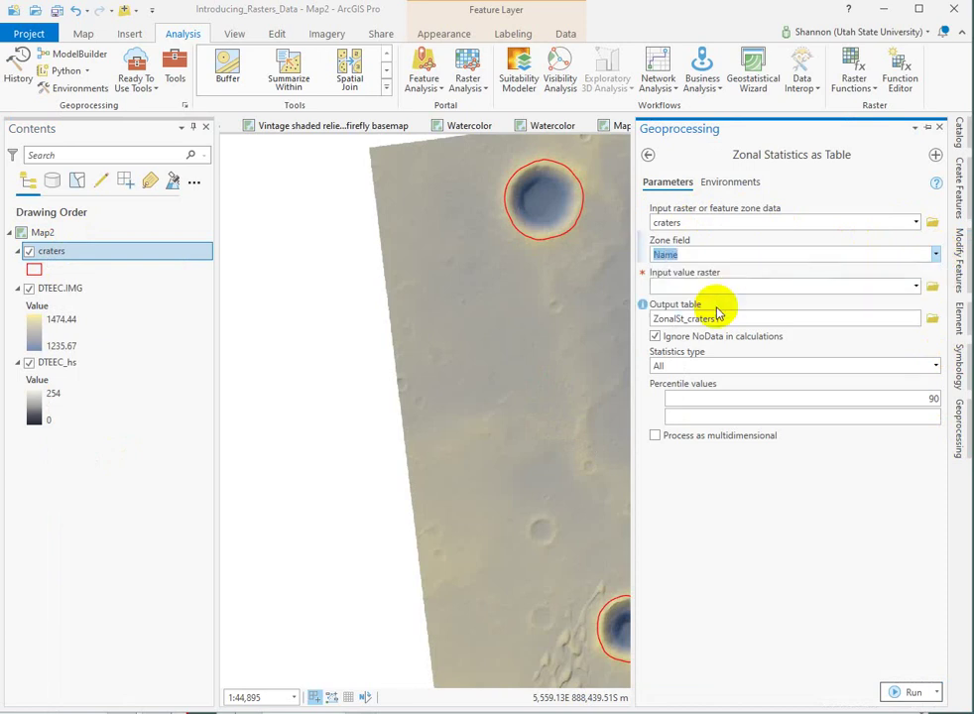
{"action": "left_click", "coordinate": [917, 288]}
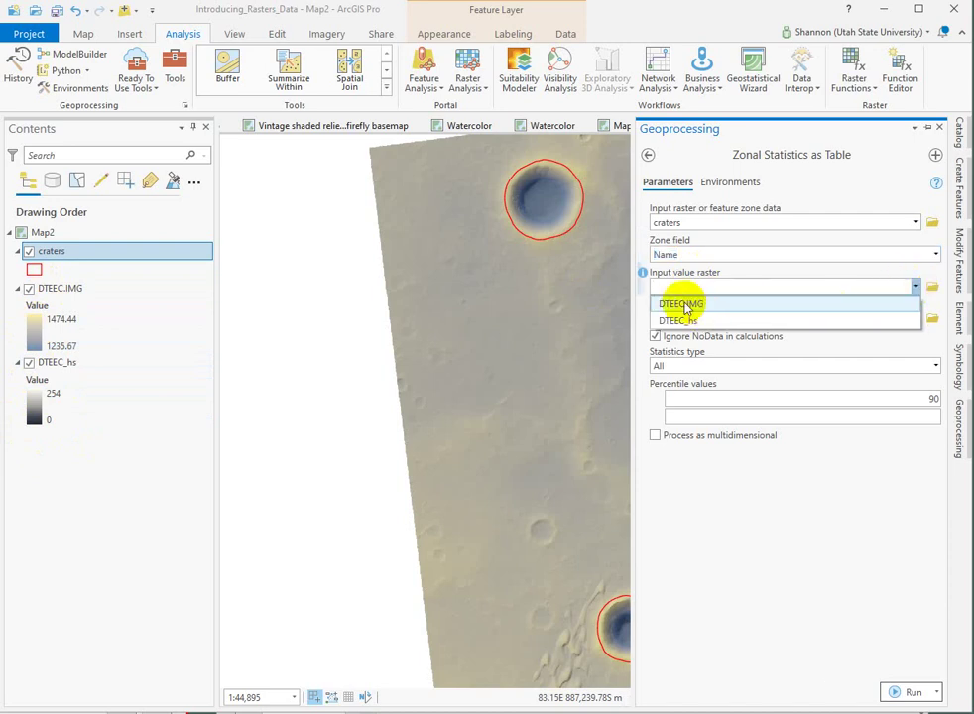
{"action": "left_click", "coordinate": [679, 303]}
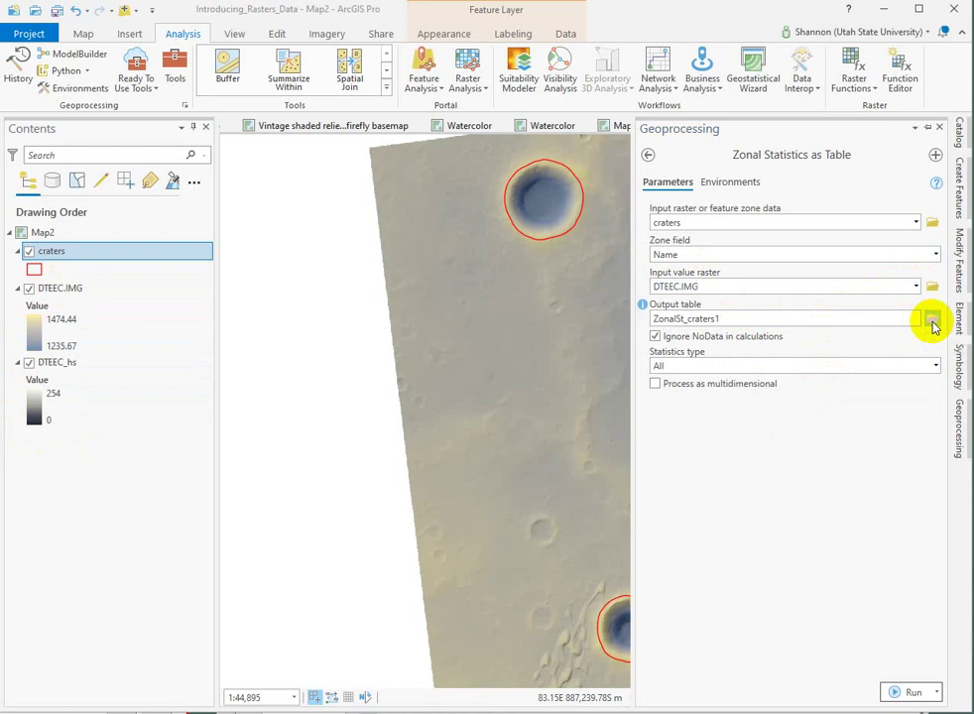
Step: Save the Zonal Statistics output table as ZS_elev in Desktop > GIS_WORK > Mars_surface
{"action": "left_click", "coordinate": [933, 319]}
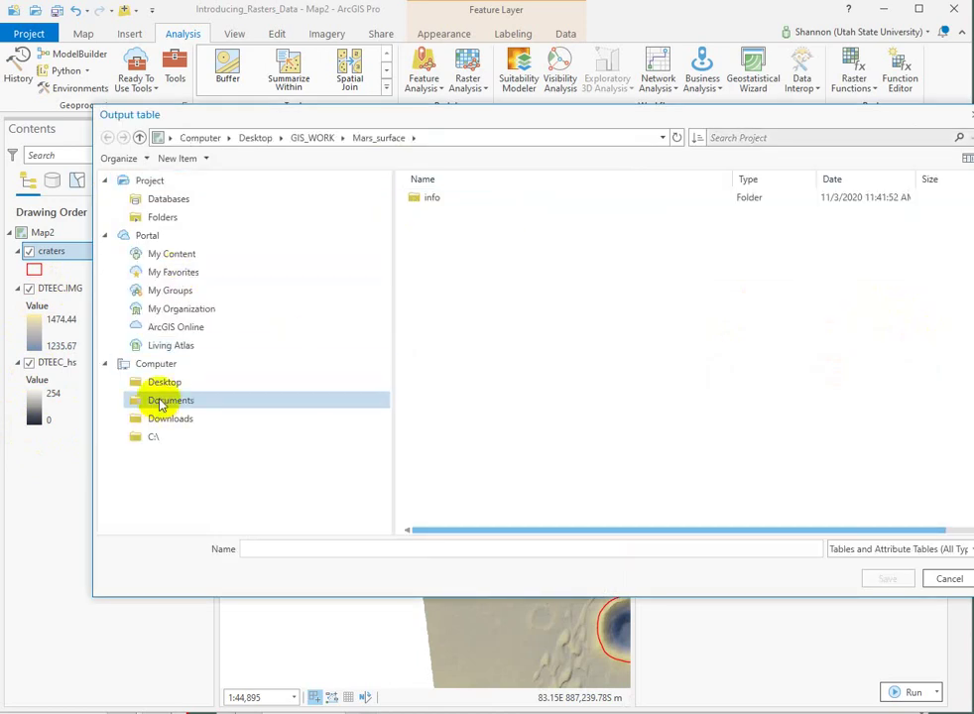
{"action": "left_click", "coordinate": [162, 383]}
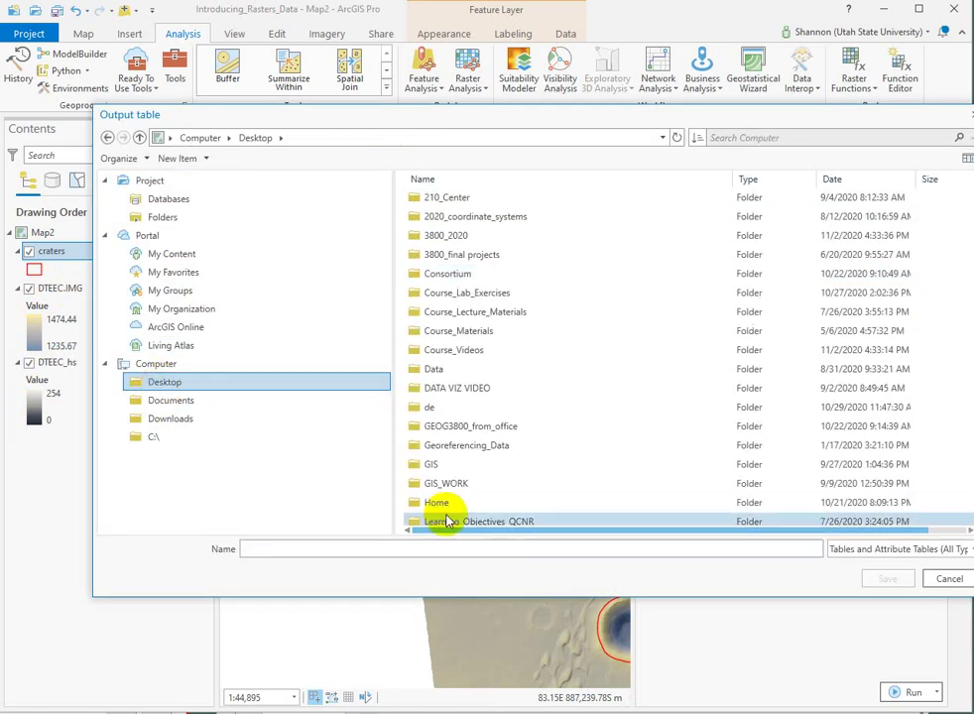
{"action": "double_click", "coordinate": [436, 484]}
{"action": "double_click", "coordinate": [419, 255]}
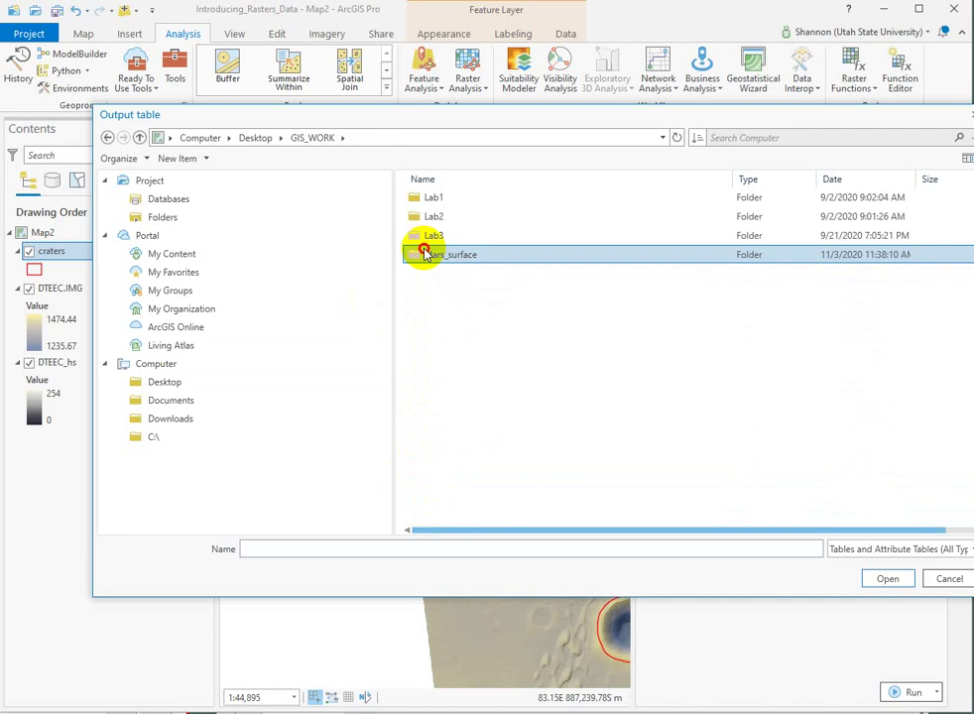
{"action": "left_click", "coordinate": [305, 551]}
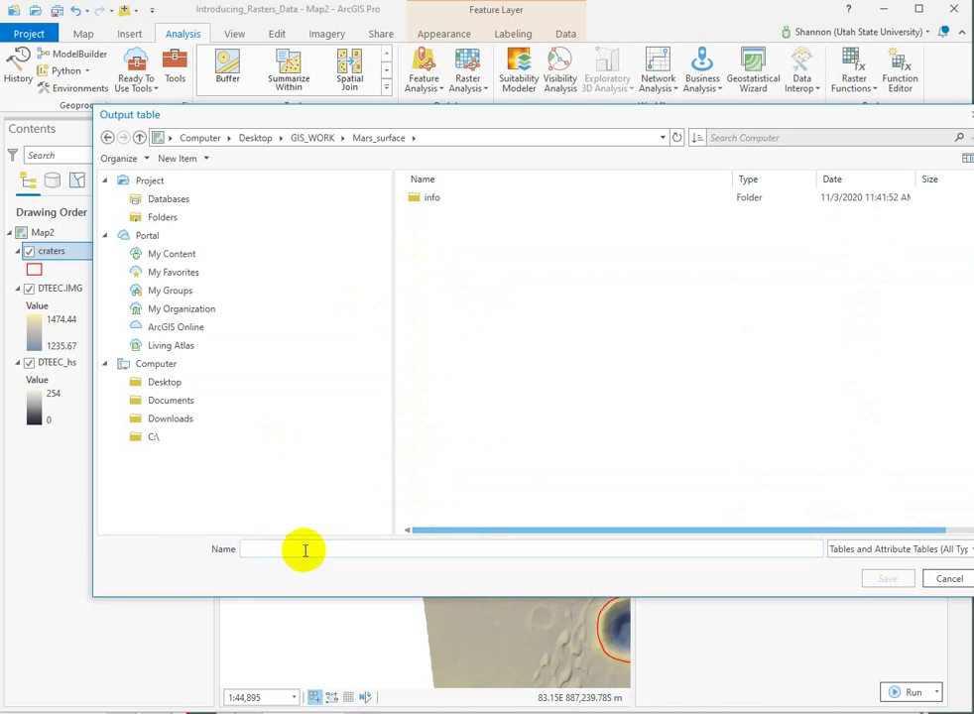
{"action": "type", "text": "ZS_elev"}
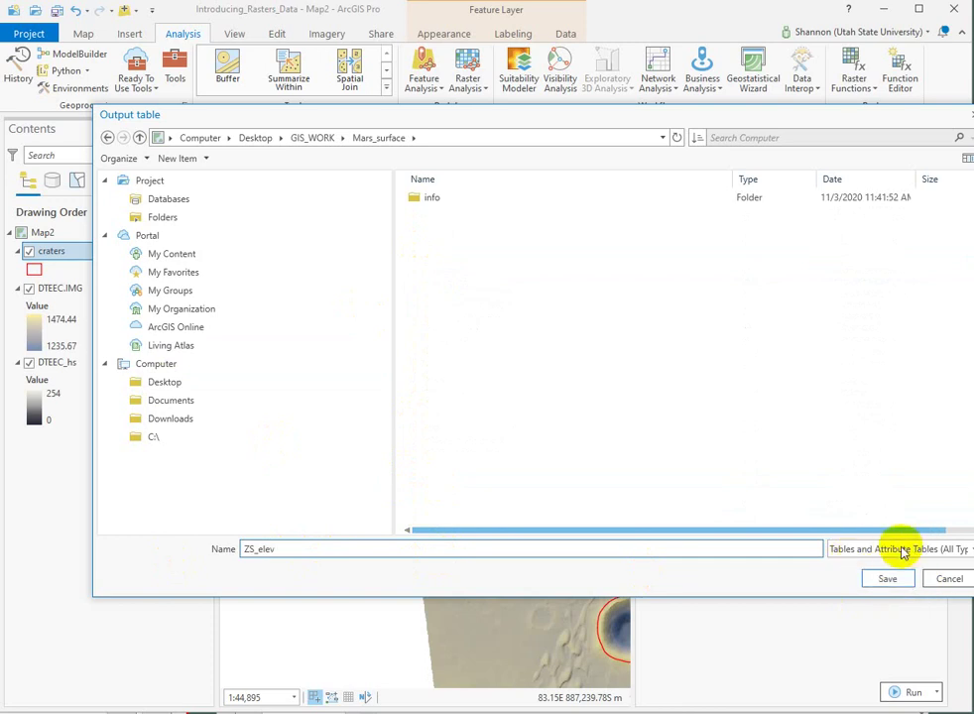
{"action": "left_click", "coordinate": [888, 579]}
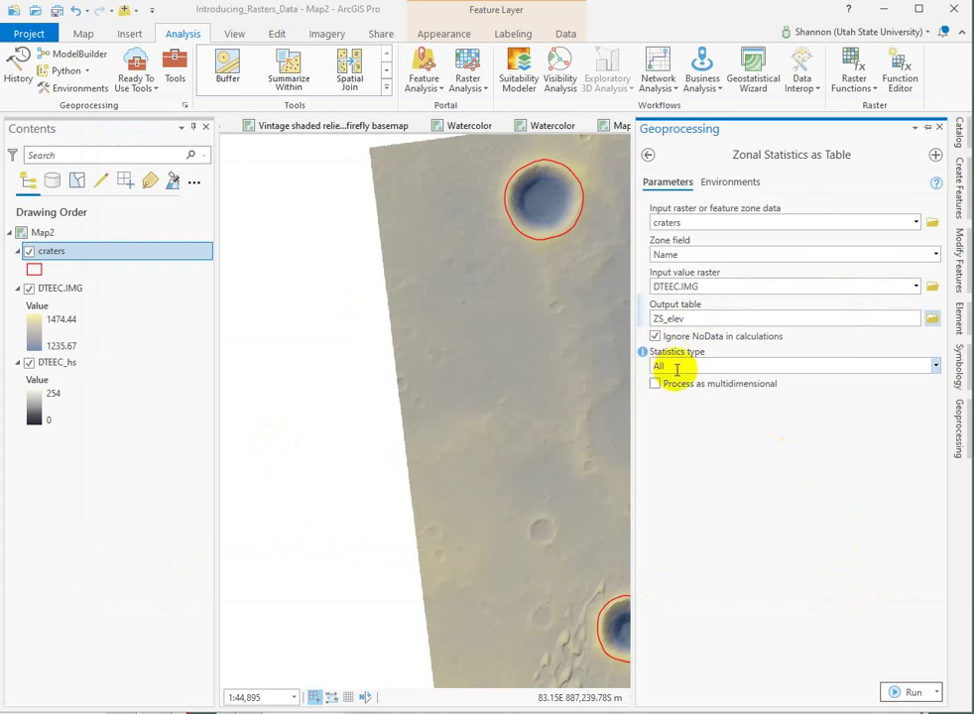
Step: Keep the statistics type at All and run Zonal Statistics as Table immediately with Run Now
{"action": "left_click", "coordinate": [936, 365]}
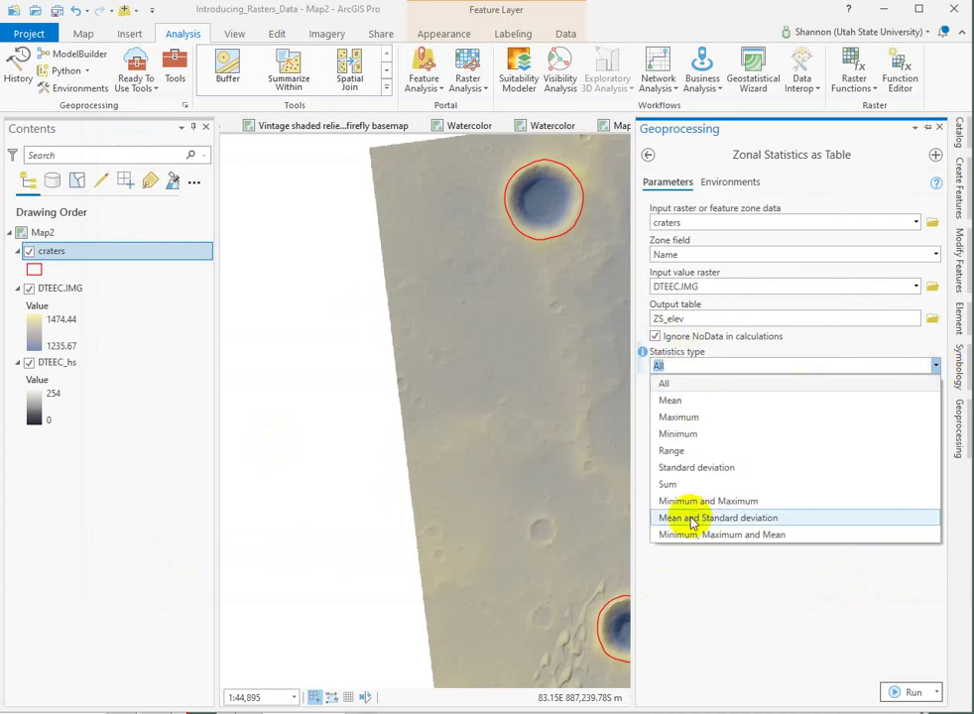
{"action": "left_click", "coordinate": [751, 606]}
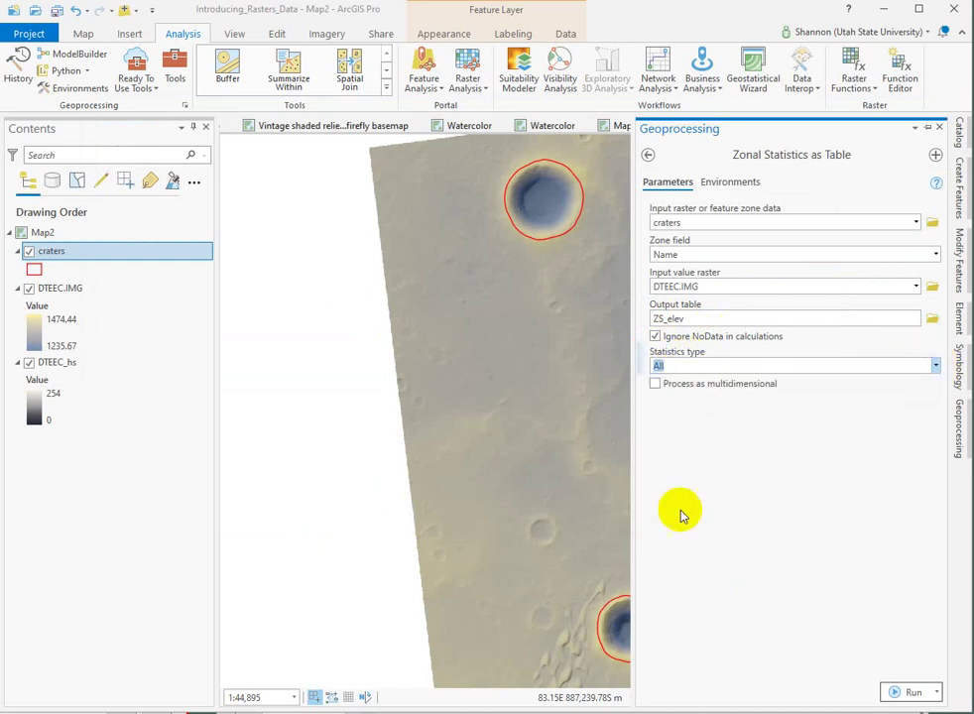
{"action": "left_click", "coordinate": [926, 695]}
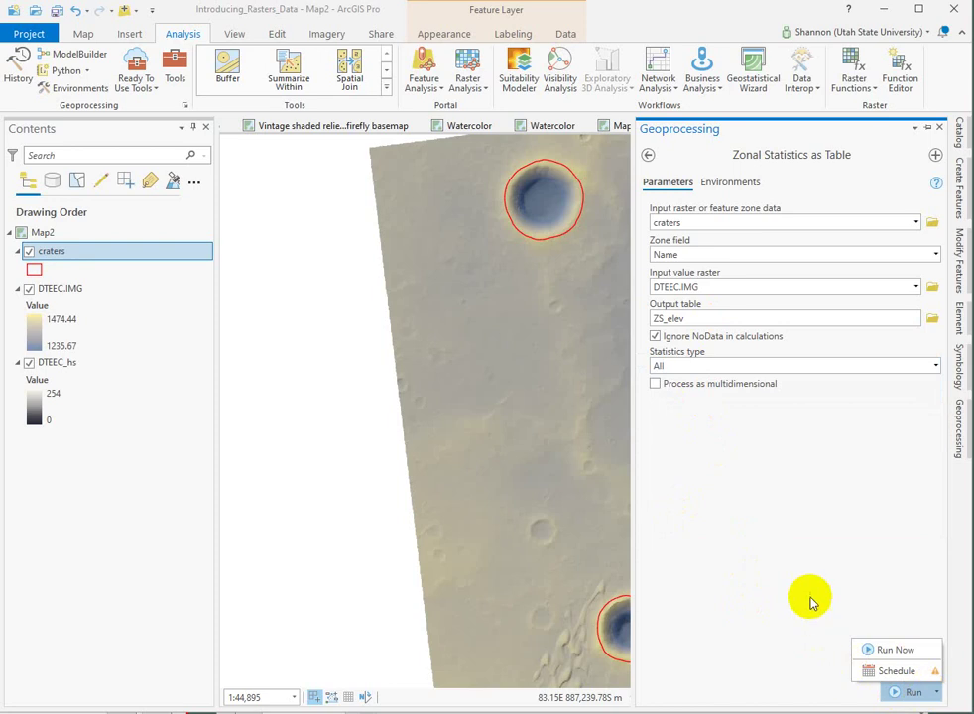
{"action": "left_click", "coordinate": [886, 652]}
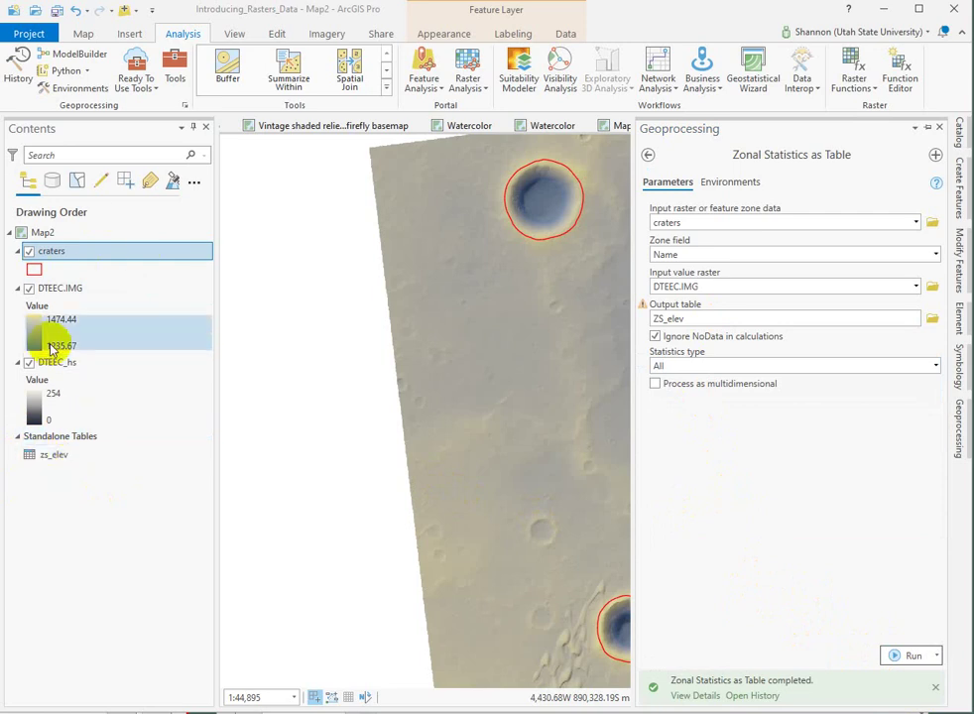
Step: Open the zs_elev standalone table from Contents to view per-crater means (1350.84 and 1365.05)
{"action": "right_click", "coordinate": [34, 452]}
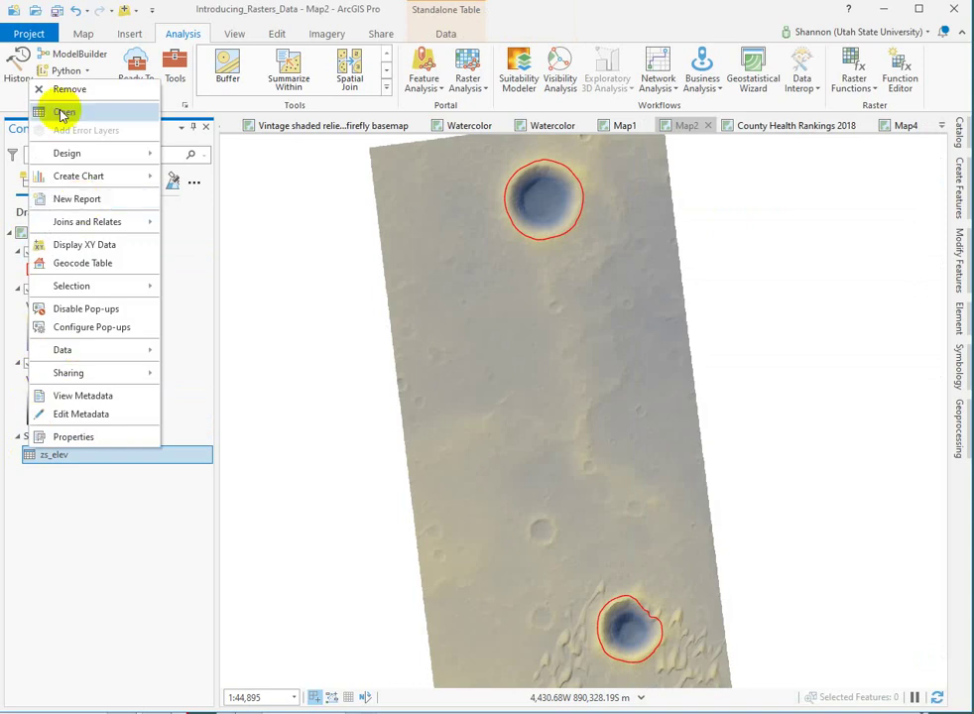
{"action": "left_click", "coordinate": [67, 120]}
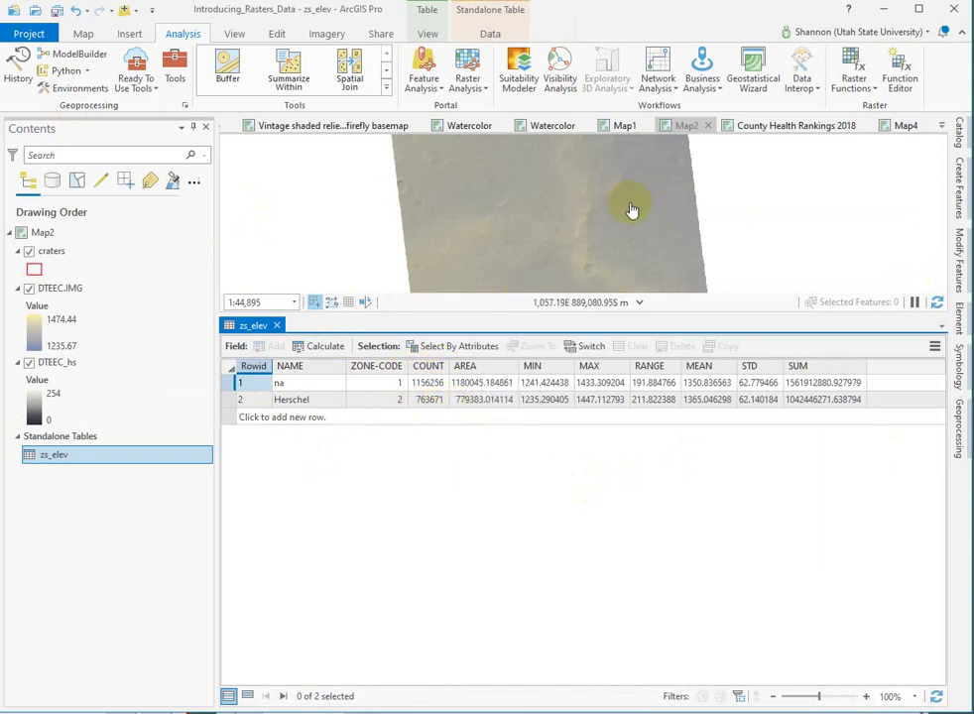
Step: Center and zoom the map on the outlined crater, shrink the table pane, and widen the COUNT column
{"action": "left_click_drag", "start_coordinate": [593, 216], "coordinate": [539, 268]}
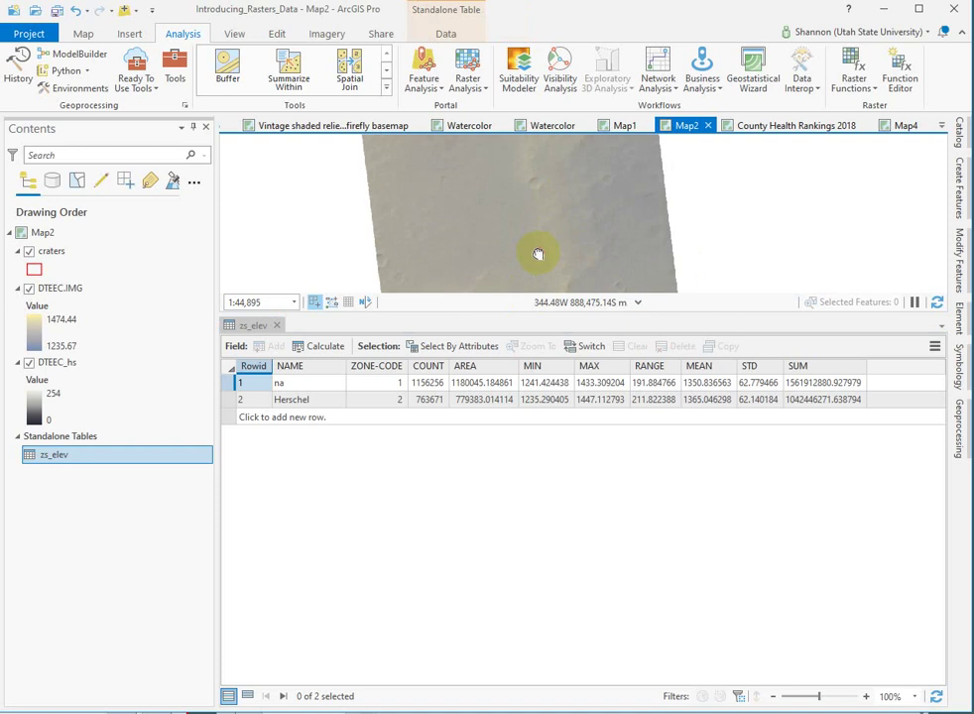
{"action": "left_click_drag", "start_coordinate": [584, 186], "coordinate": [535, 218]}
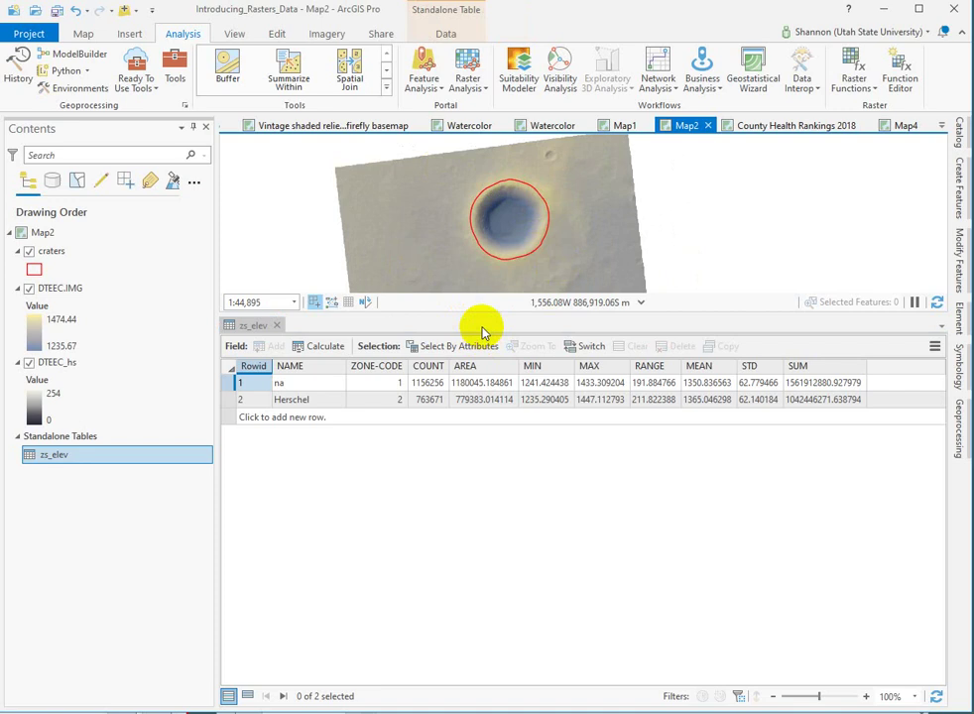
{"action": "left_click_drag", "start_coordinate": [483, 313], "coordinate": [474, 590]}
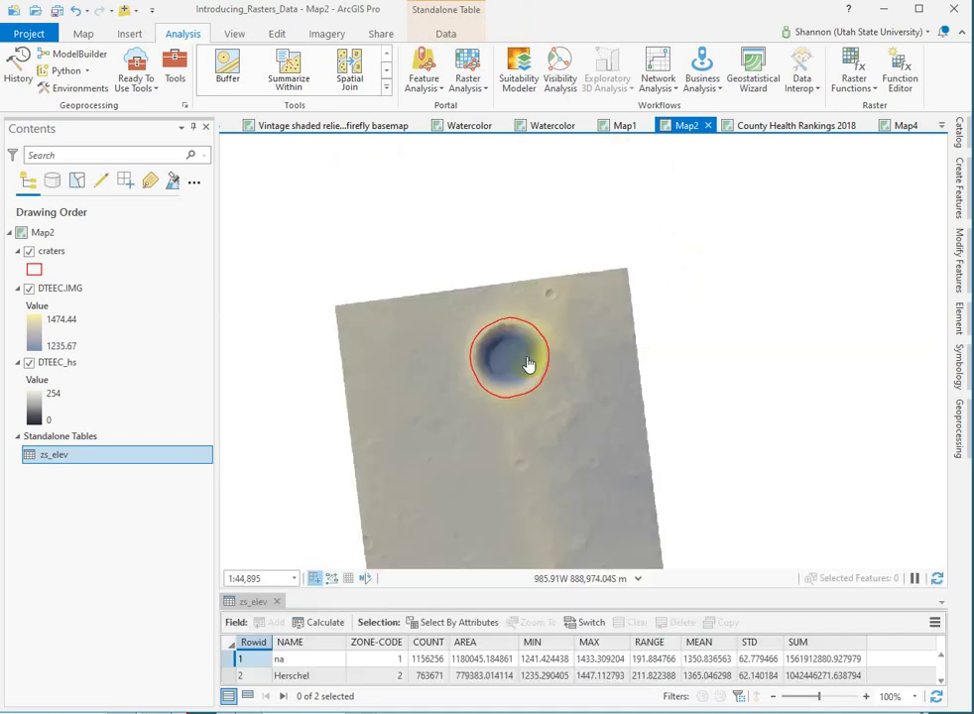
{"action": "scroll", "coordinate": [506, 349], "scroll_direction": "up", "scroll_amount": 4}
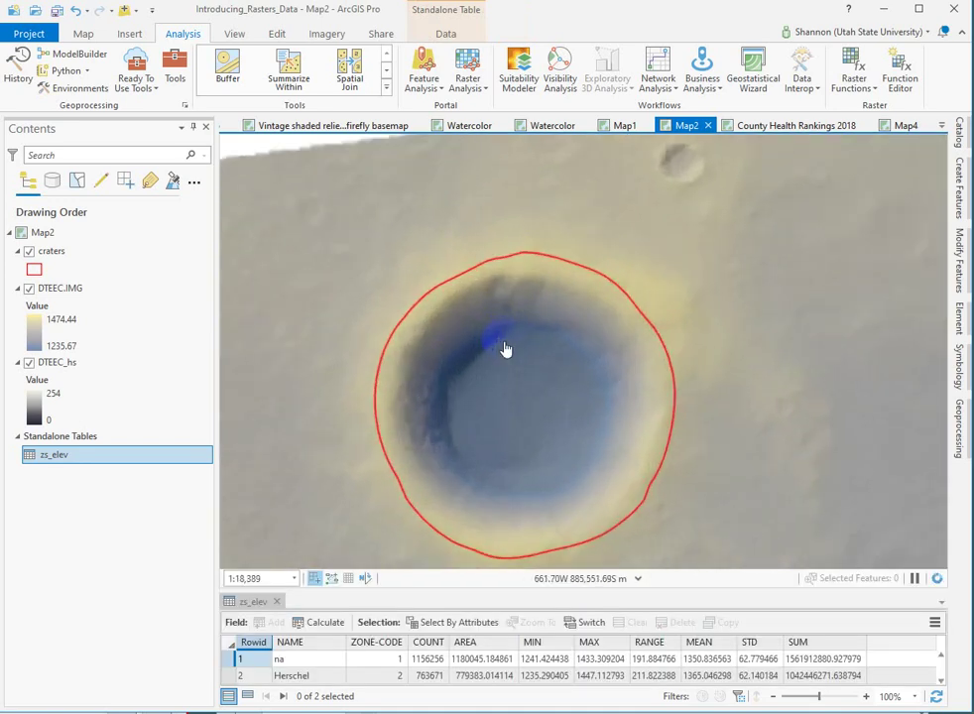
{"action": "left_click_drag", "start_coordinate": [521, 424], "coordinate": [526, 369]}
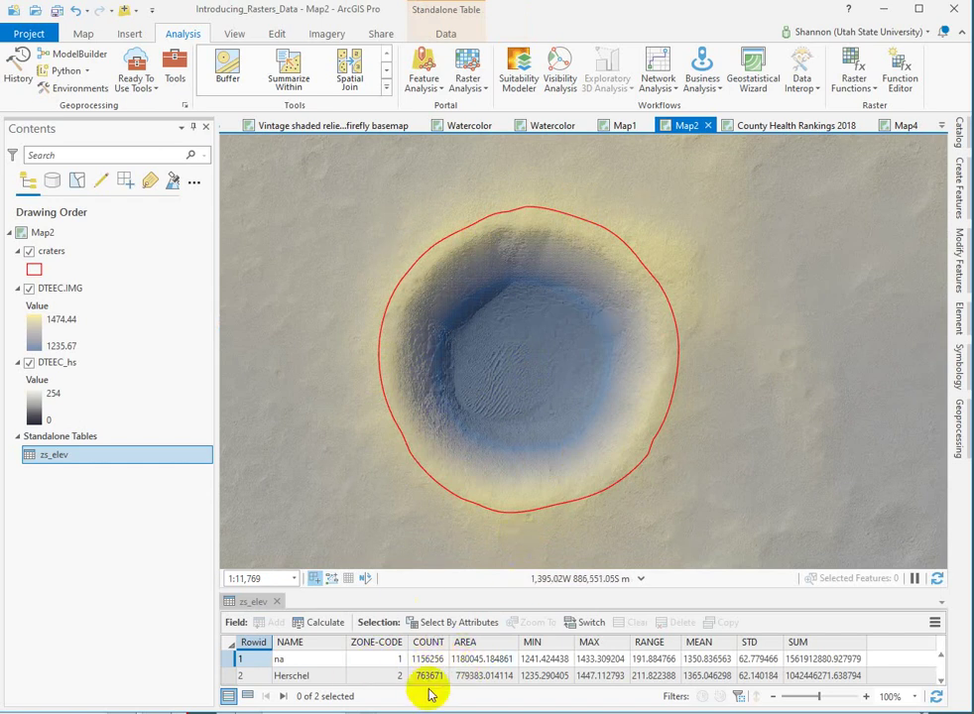
{"action": "mouse_move", "coordinate": [449, 639]}
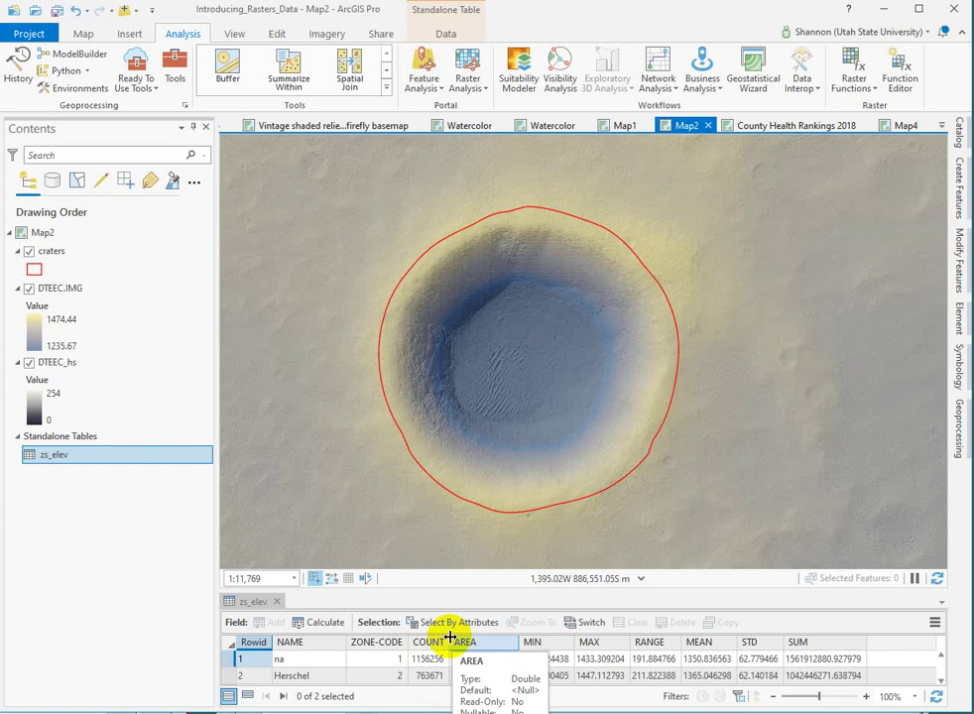
{"action": "left_click_drag", "start_coordinate": [451, 640], "coordinate": [469, 641]}
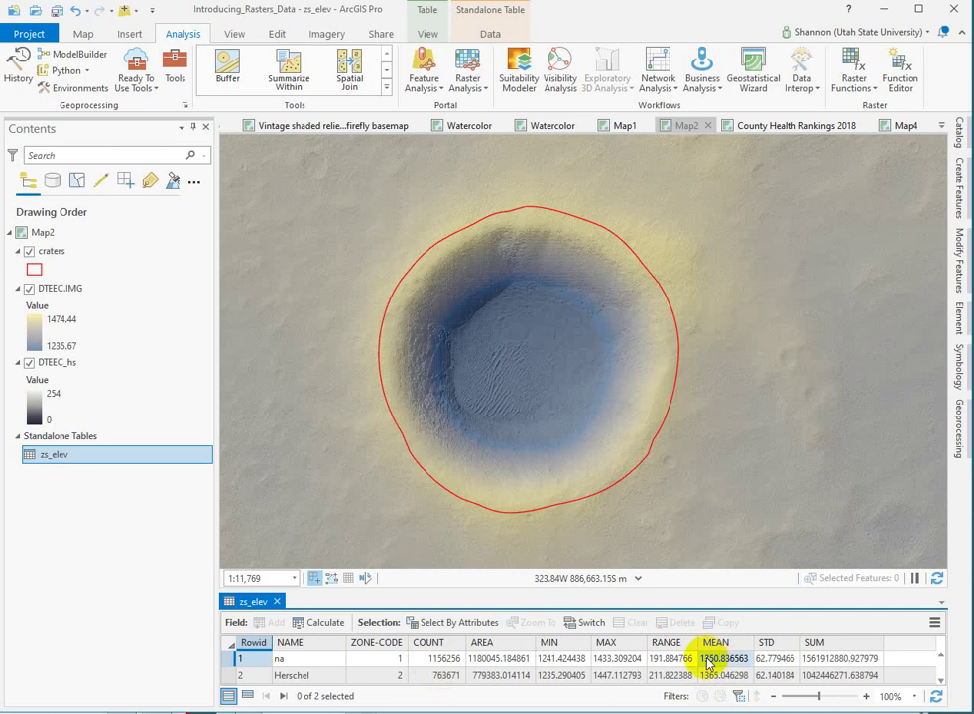
{"action": "left_click", "coordinate": [848, 697]}
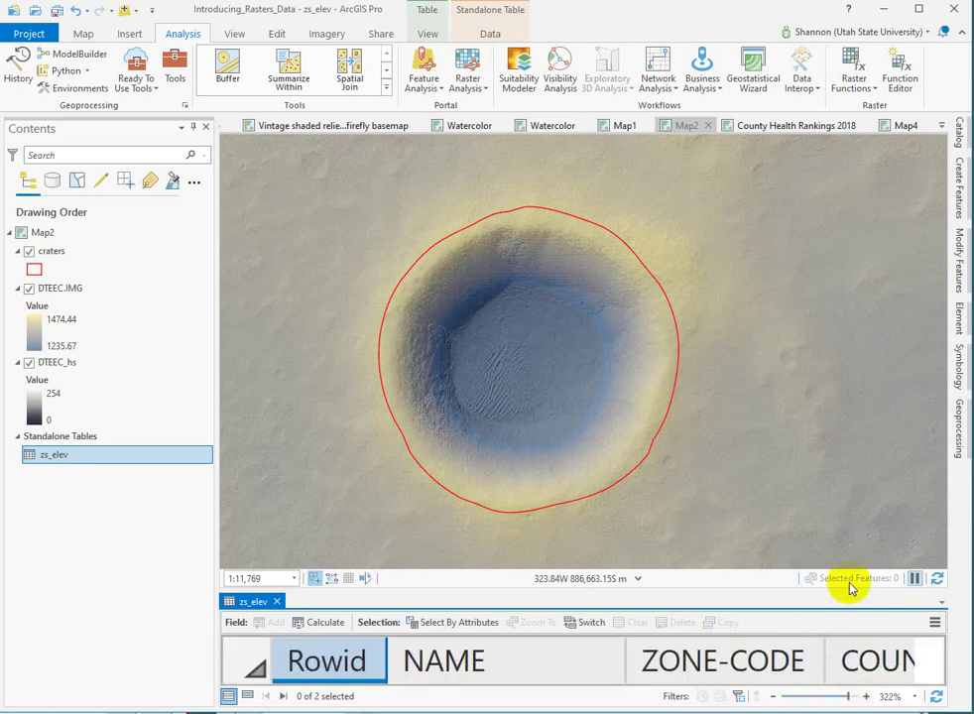
{"action": "scroll", "coordinate": [714, 663], "scroll_direction": "down", "scroll_amount": 2}
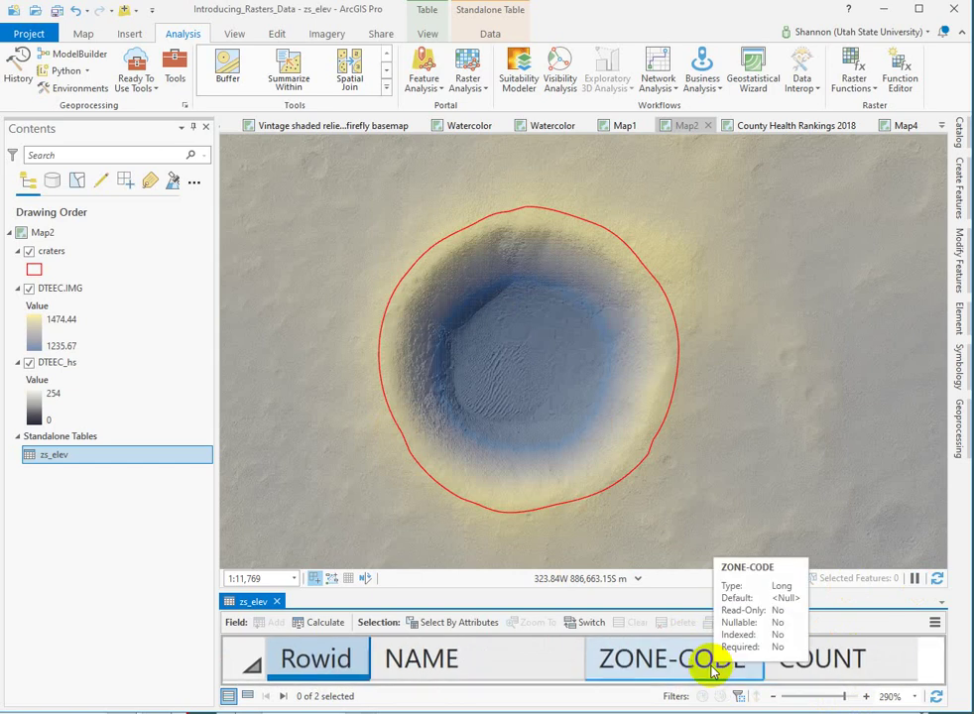
{"action": "scroll", "coordinate": [711, 672], "scroll_direction": "down", "scroll_amount": 6}
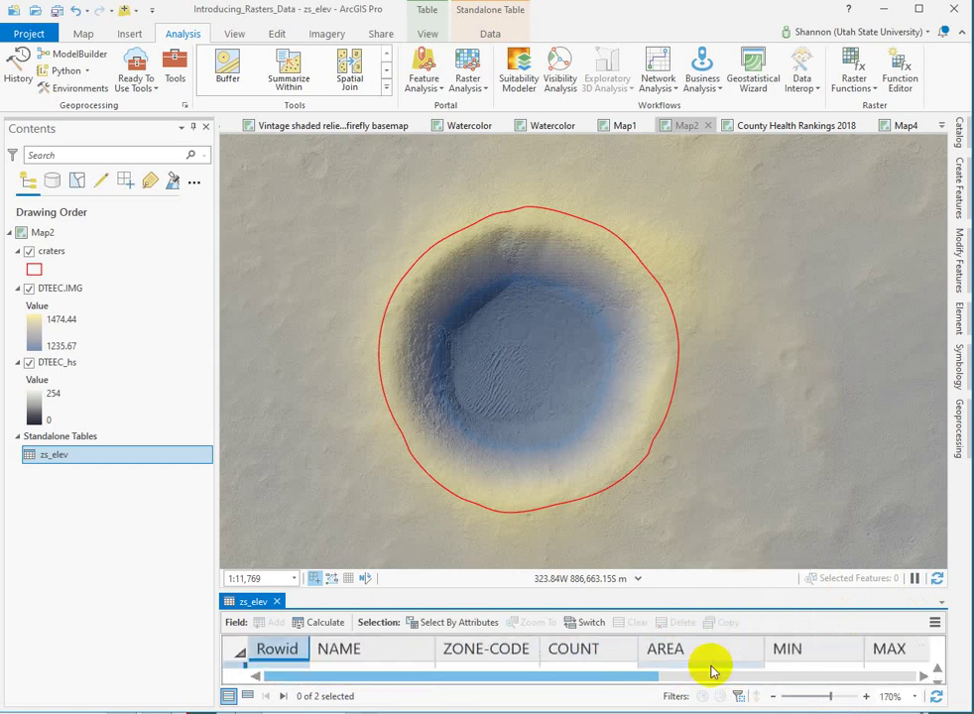
{"action": "scroll", "coordinate": [712, 671], "scroll_direction": "down", "scroll_amount": 2}
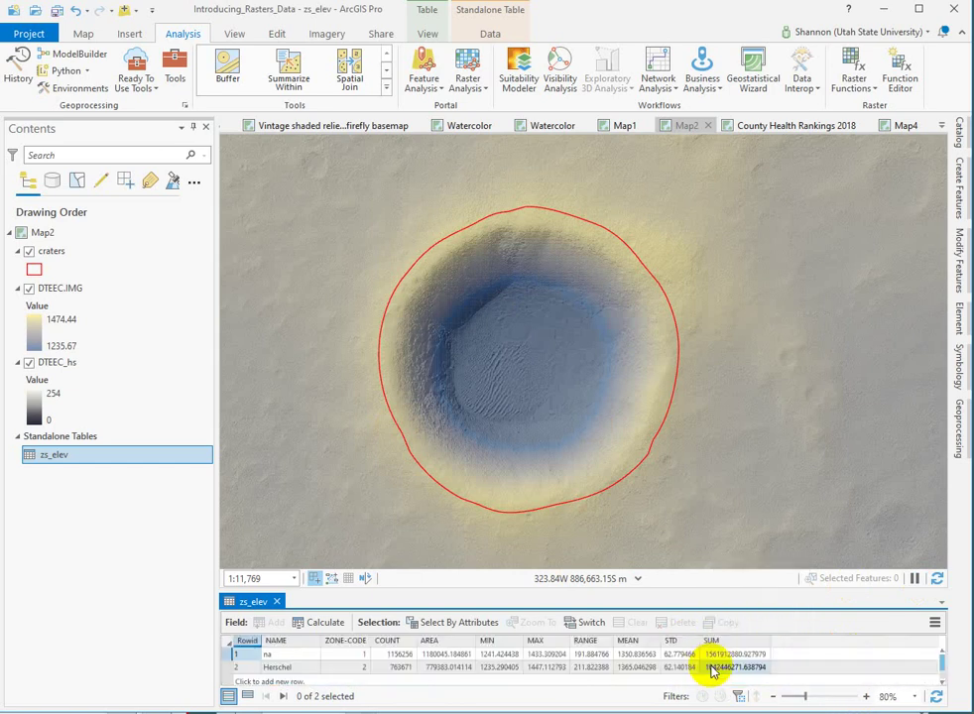
{"action": "scroll", "coordinate": [711, 671], "scroll_direction": "up", "scroll_amount": 1}
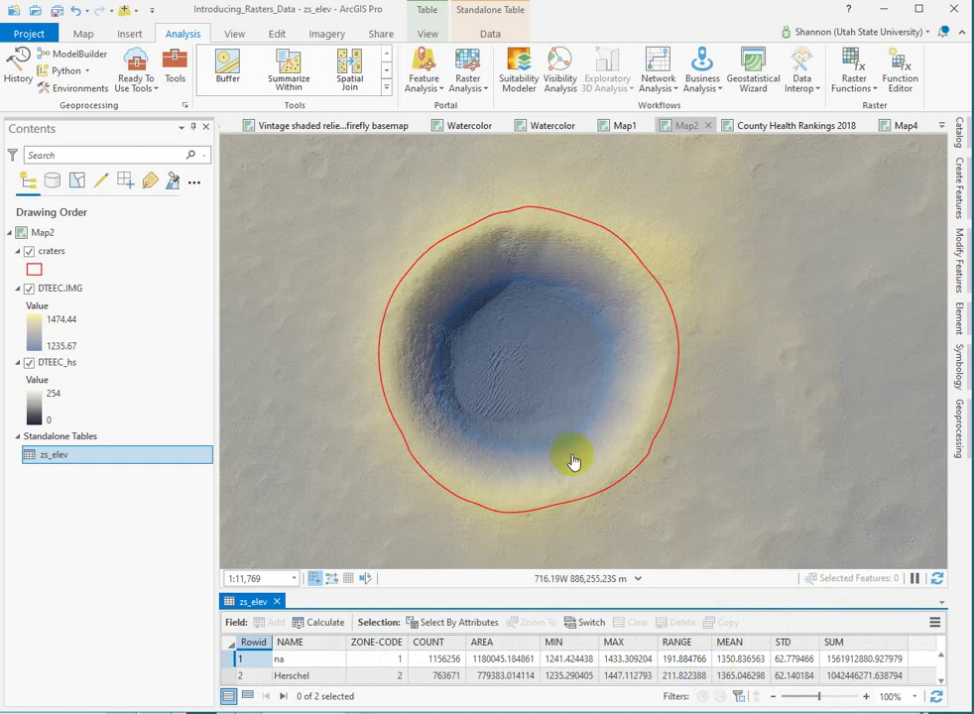